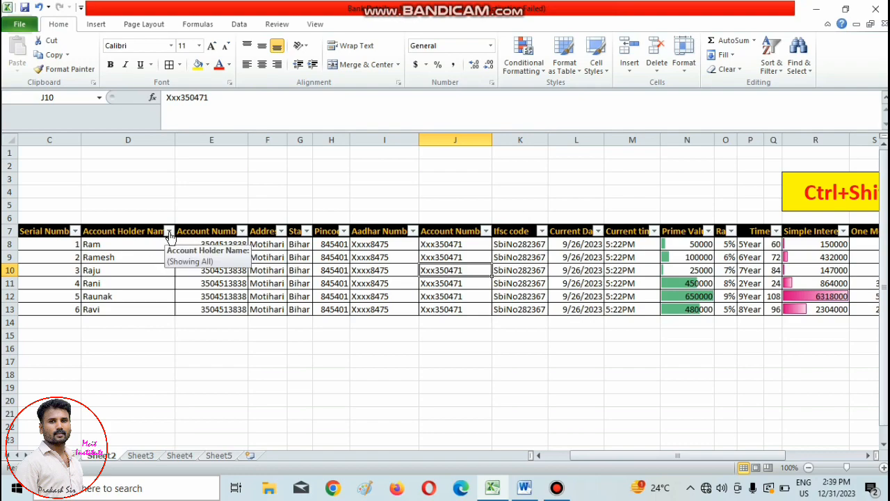
Filter the Account Holder Name column to show only the account holder with serial number 4.
{"action": "left_click", "coordinate": [169, 231]}
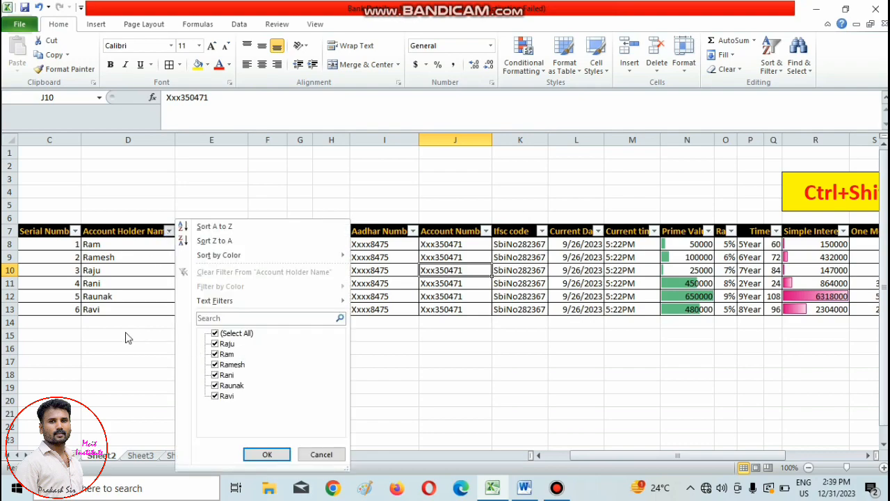
{"action": "left_click", "coordinate": [215, 333]}
{"action": "left_click", "coordinate": [215, 375]}
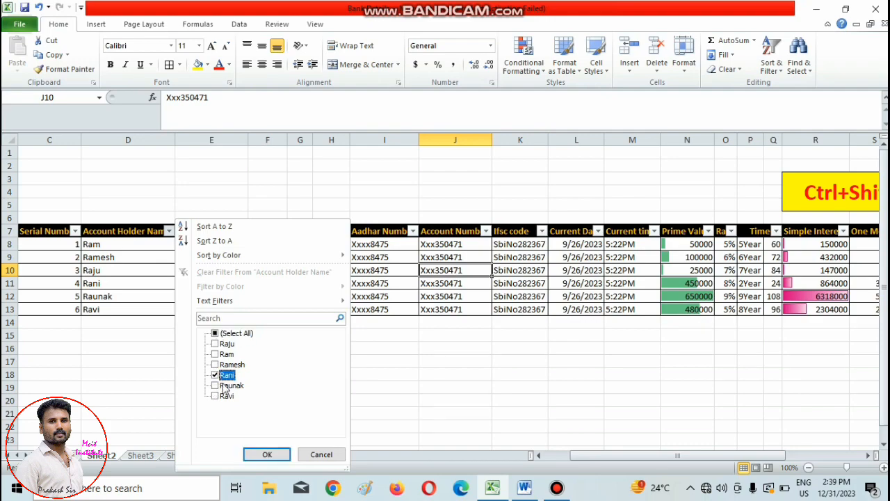
{"action": "left_click", "coordinate": [267, 454]}
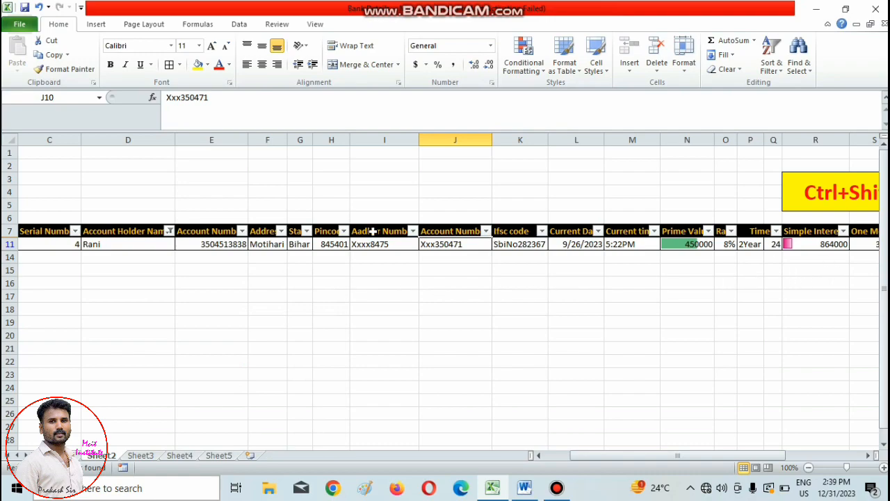
Select all account holders again in the name filter and turn off filtering for the bank details table.
{"action": "left_click", "coordinate": [169, 232]}
{"action": "left_click", "coordinate": [215, 333]}
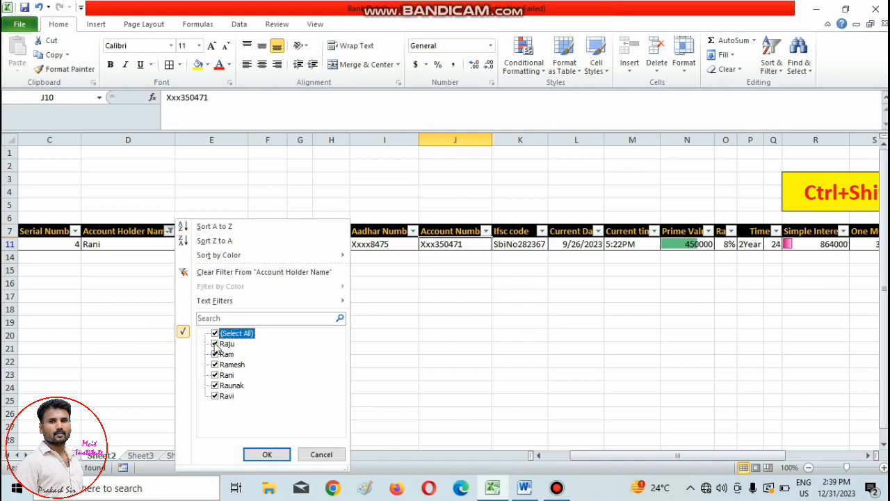
{"action": "left_click", "coordinate": [266, 454]}
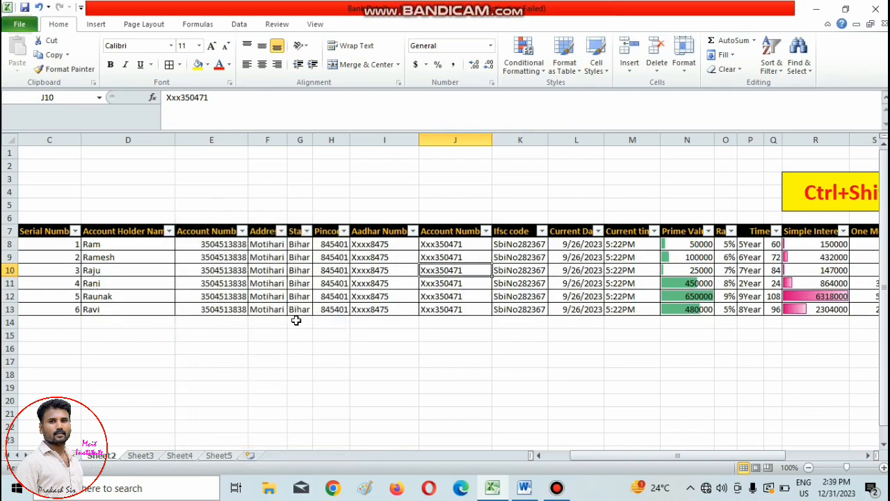
{"action": "left_click", "coordinate": [230, 284]}
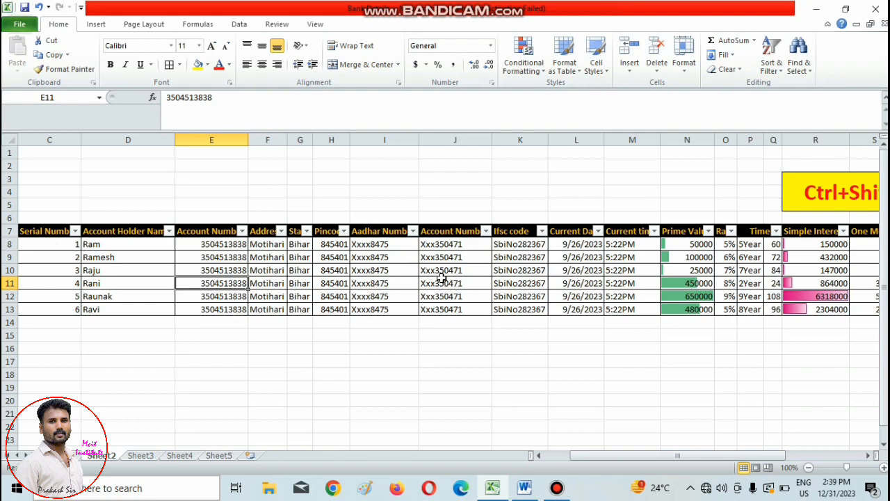
{"action": "key", "text": "ctrl+shift+l"}
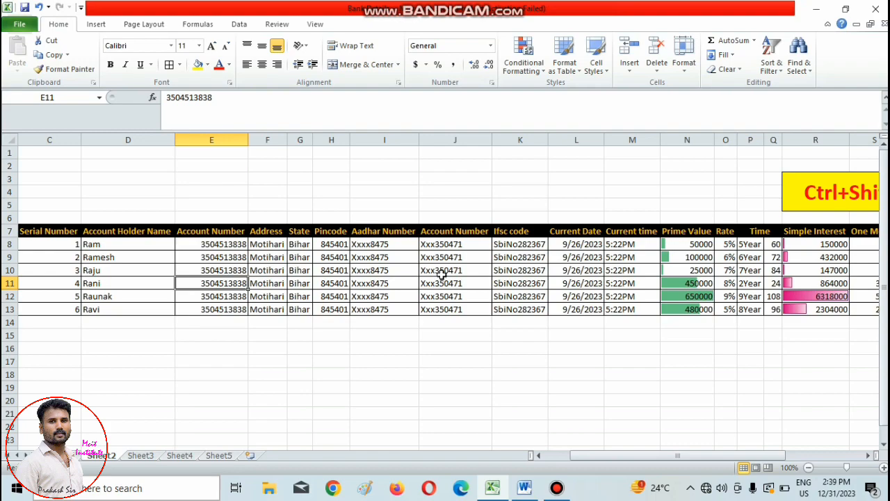
Consult the shortcut list in Word and, back in Excel, delete the blue rectangle on Sheet3.
{"action": "left_click", "coordinate": [523, 489]}
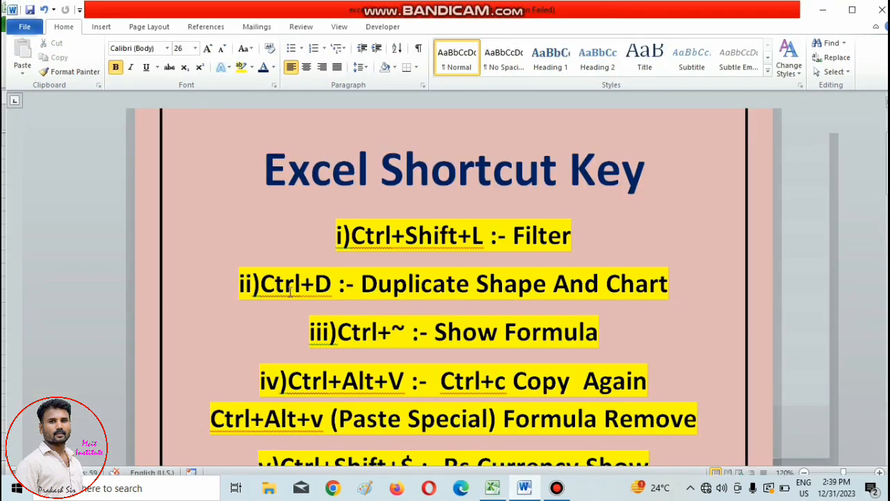
{"action": "left_click", "coordinate": [492, 489]}
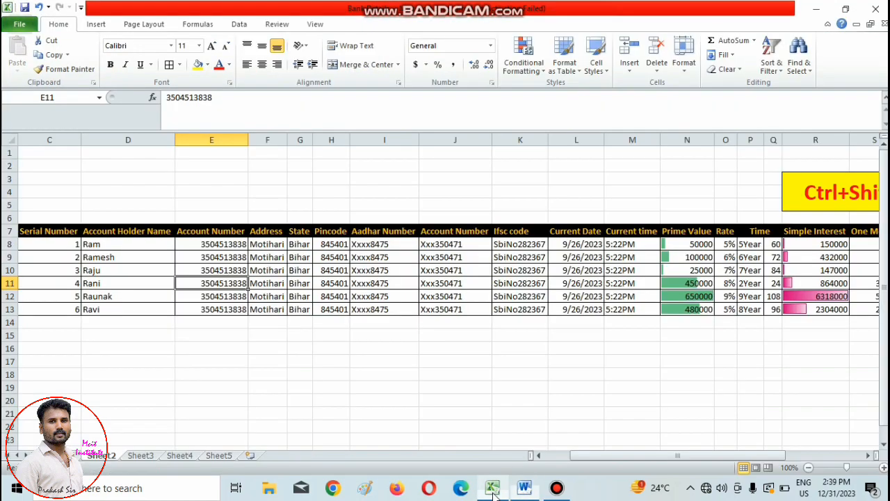
{"action": "left_click", "coordinate": [133, 457]}
{"action": "left_click", "coordinate": [547, 257]}
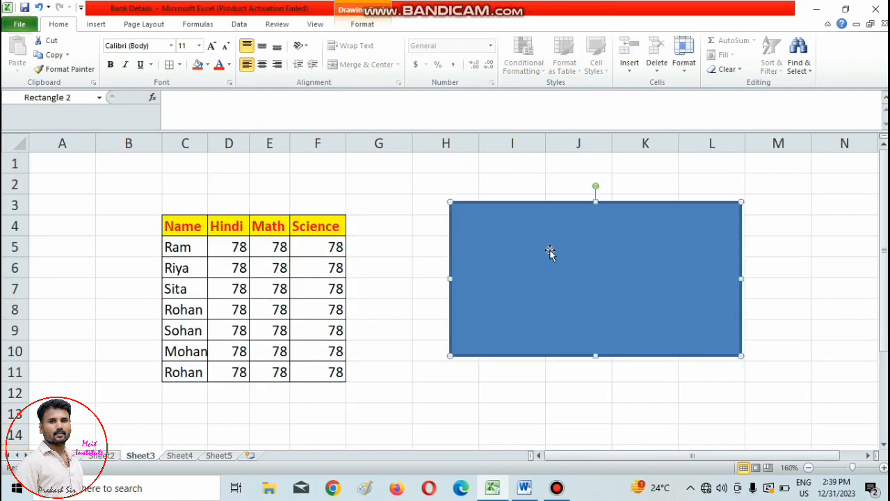
{"action": "key", "text": "Delete"}
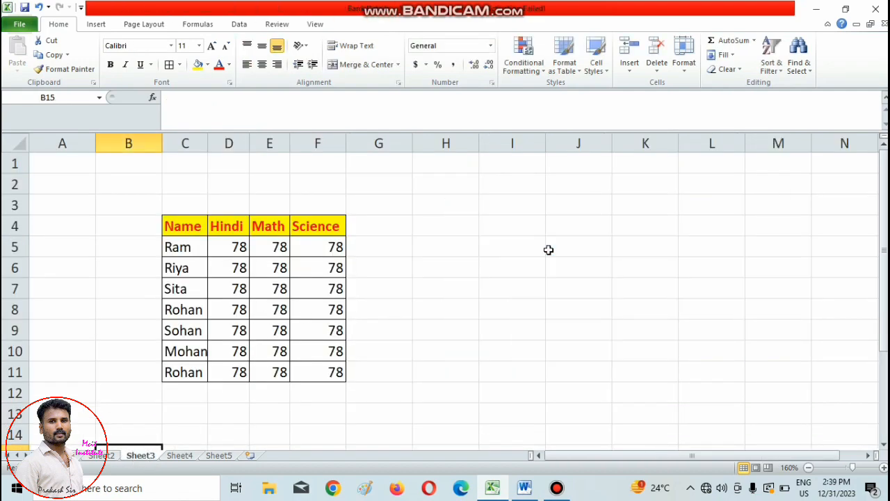
Draw an oval about 1.82" high and 1.98" wide beside the marks table and duplicate it twice.
{"action": "left_click", "coordinate": [93, 24]}
{"action": "left_click", "coordinate": [143, 61]}
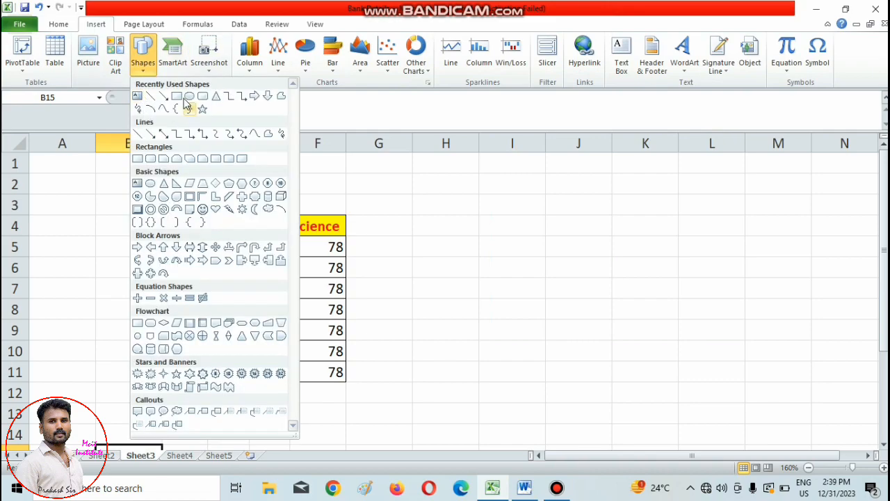
{"action": "left_click", "coordinate": [188, 101]}
{"action": "left_click_drag", "start_coordinate": [459, 193], "coordinate": [650, 359]}
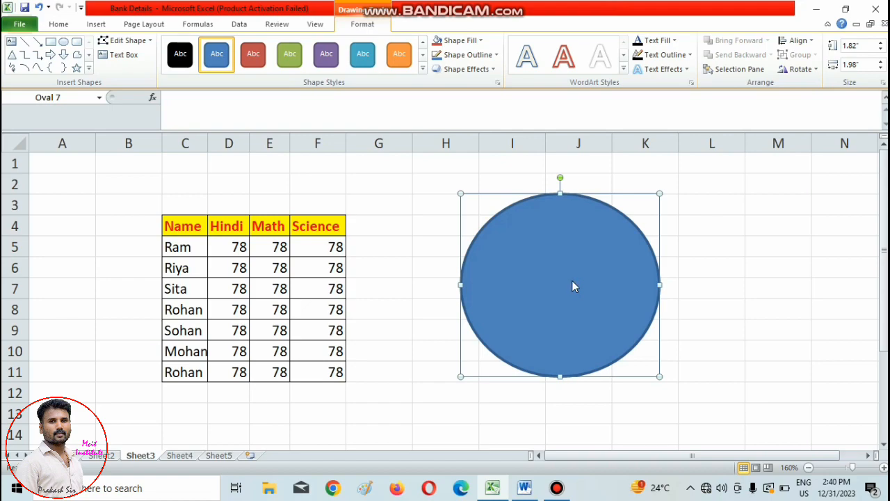
{"action": "key", "text": "ctrl+d"}
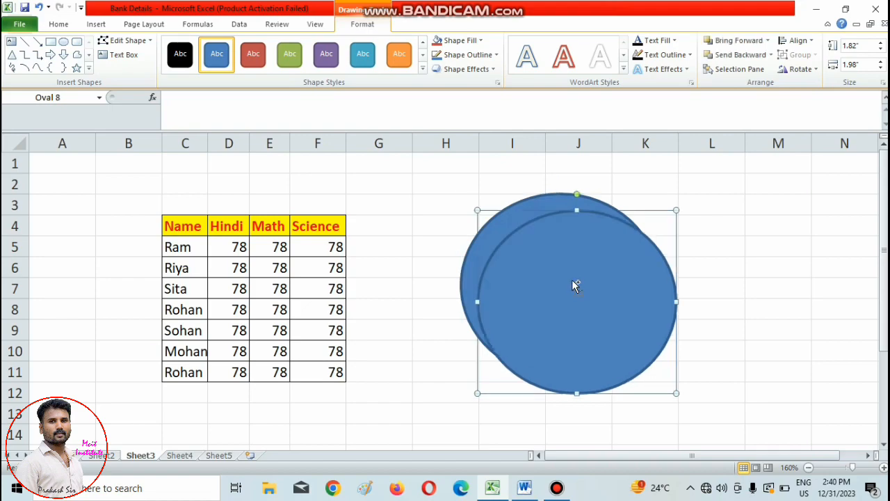
{"action": "key", "text": "ctrl+d"}
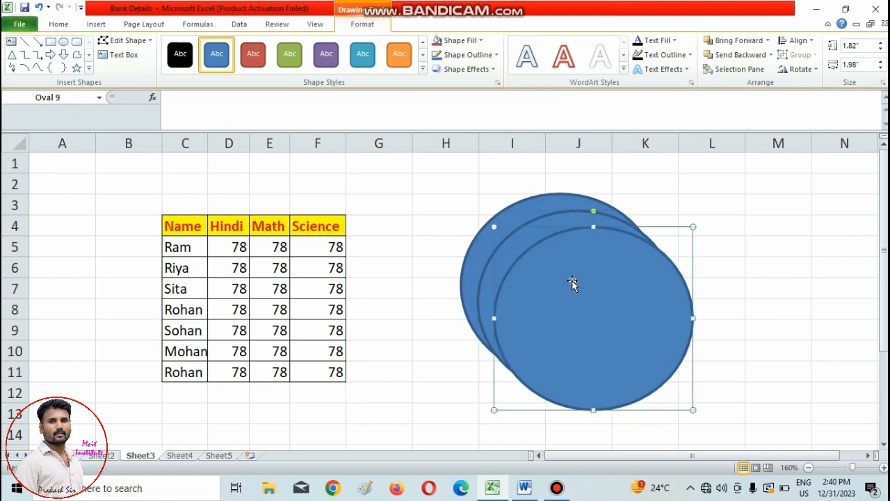
Delete both duplicated ovals and the original oval from Sheet3.
{"action": "key", "text": "Delete"}
{"action": "left_click", "coordinate": [571, 283]}
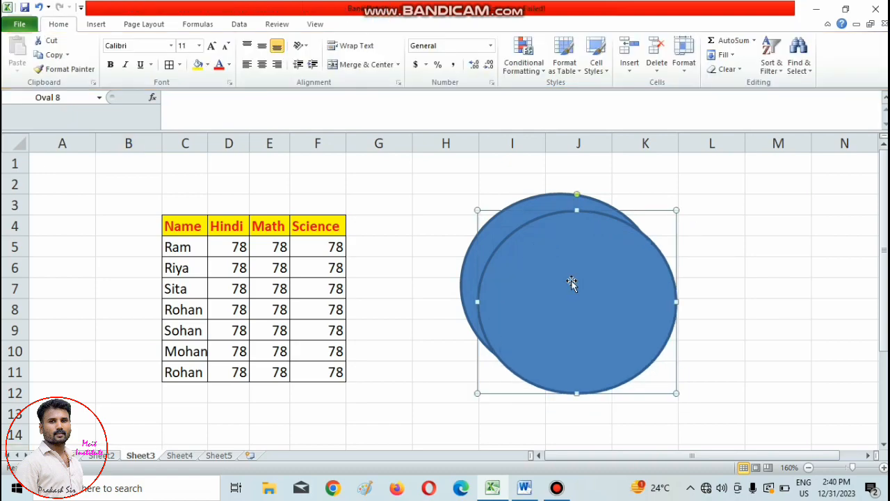
{"action": "key", "text": "Delete"}
{"action": "left_click", "coordinate": [572, 285]}
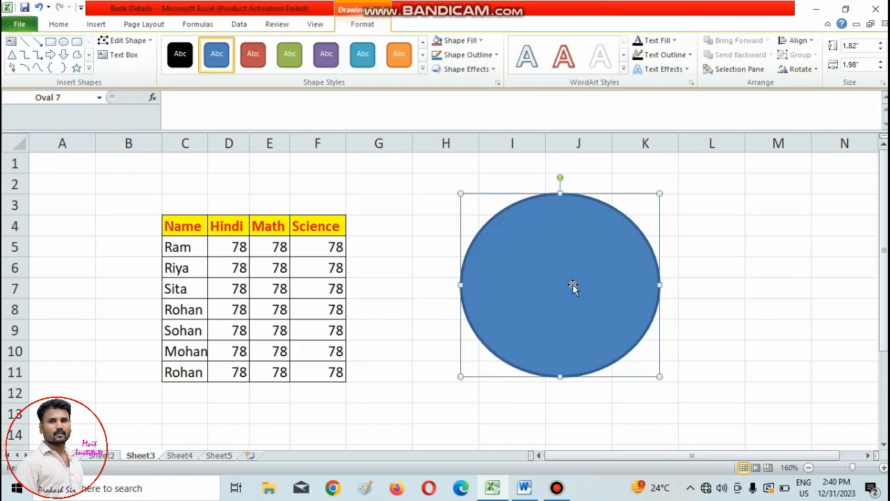
{"action": "key", "text": "Delete"}
Insert a clustered column chart of the marks in C4:F11 and move it over columns F to M.
{"action": "left_click_drag", "start_coordinate": [190, 228], "coordinate": [326, 372]}
{"action": "left_click", "coordinate": [98, 24]}
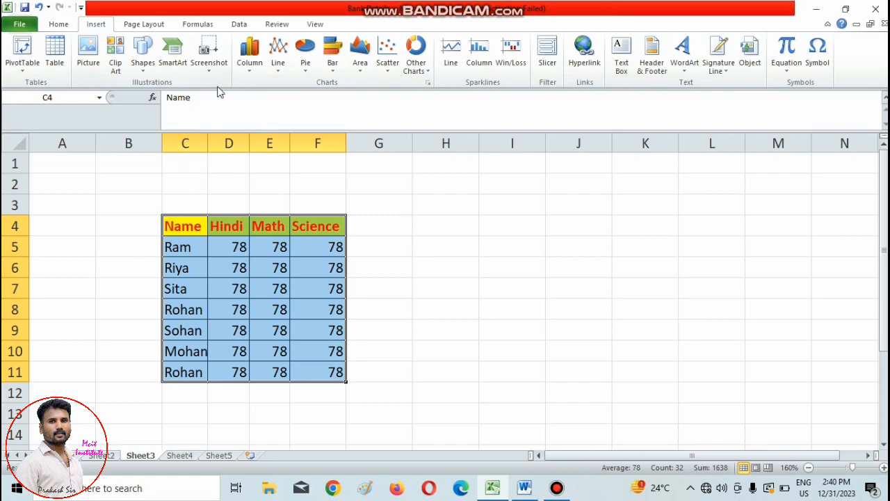
{"action": "left_click", "coordinate": [251, 54]}
{"action": "left_click", "coordinate": [254, 108]}
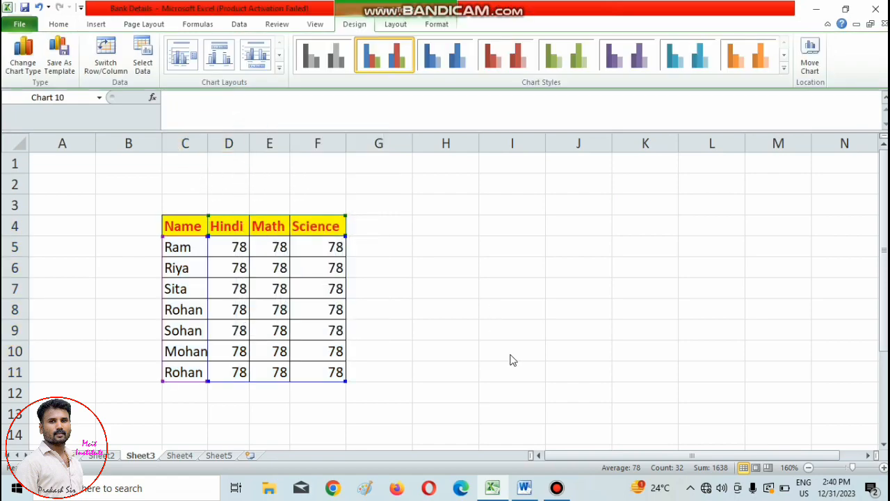
{"action": "left_click_drag", "start_coordinate": [270, 160], "coordinate": [360, 174]}
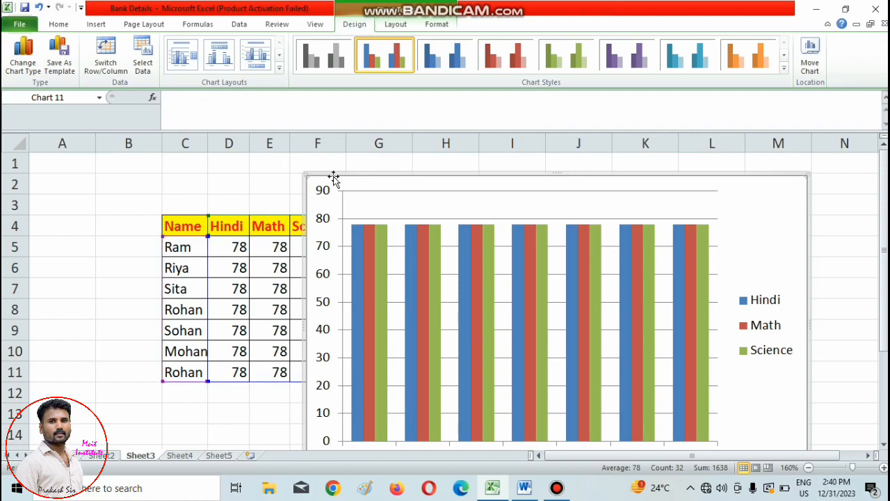
Duplicate the column chart, and undo the duplication along with the chart's move and insertion.
{"action": "key", "text": "ctrl+d"}
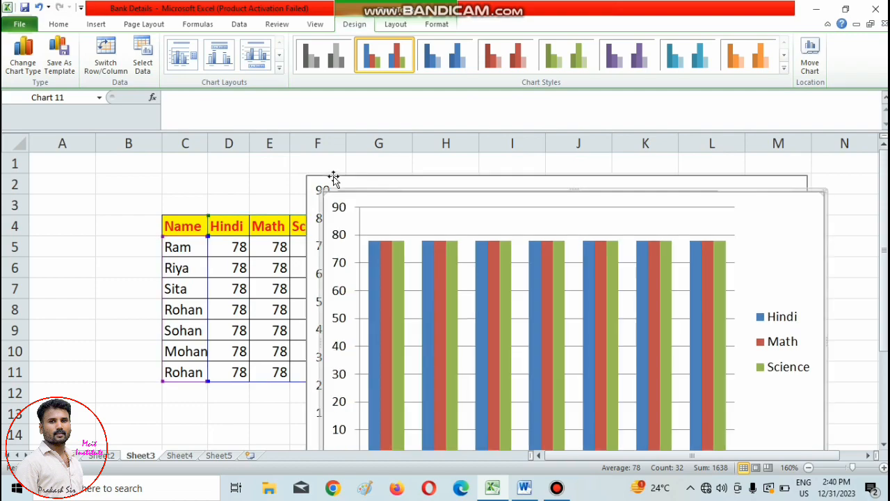
{"action": "key", "text": "ctrl+z"}
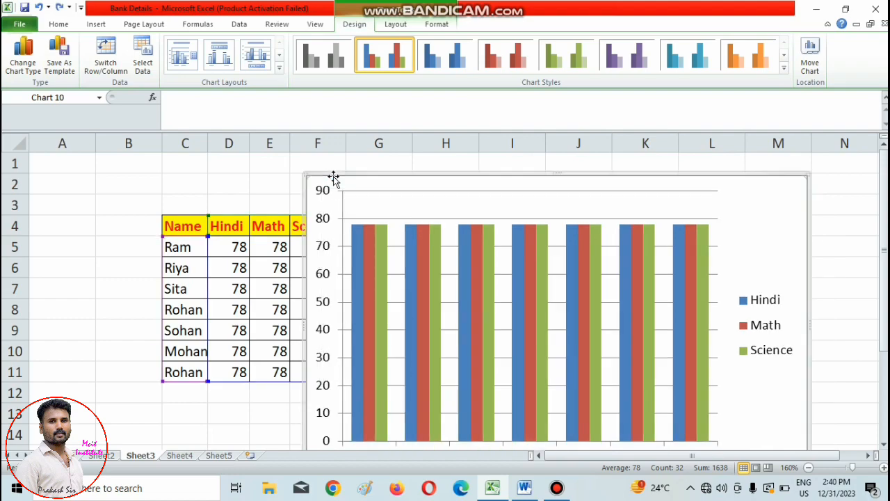
{"action": "key", "text": "ctrl+z"}
{"action": "key", "text": "ctrl+z"}
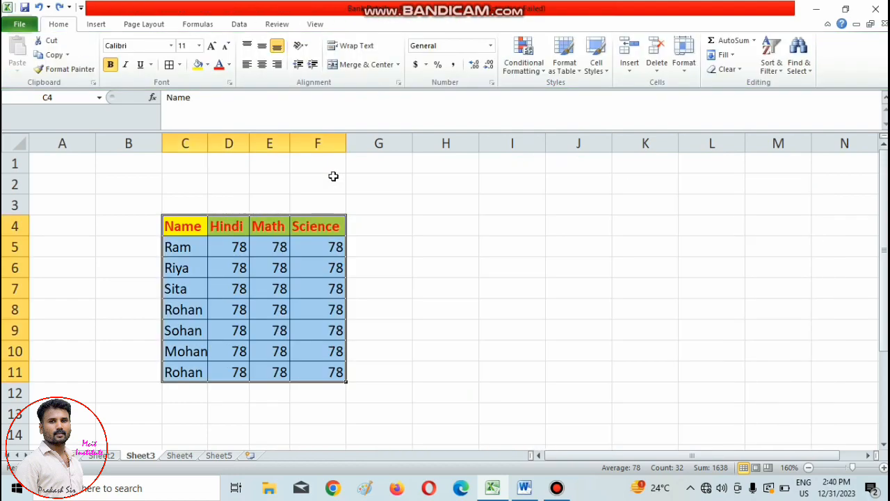
Check the shortcut list in Word and, back in Excel, examine the formulas in cells U12, S9 and V9 of Sheet2.
{"action": "left_click", "coordinate": [521, 492]}
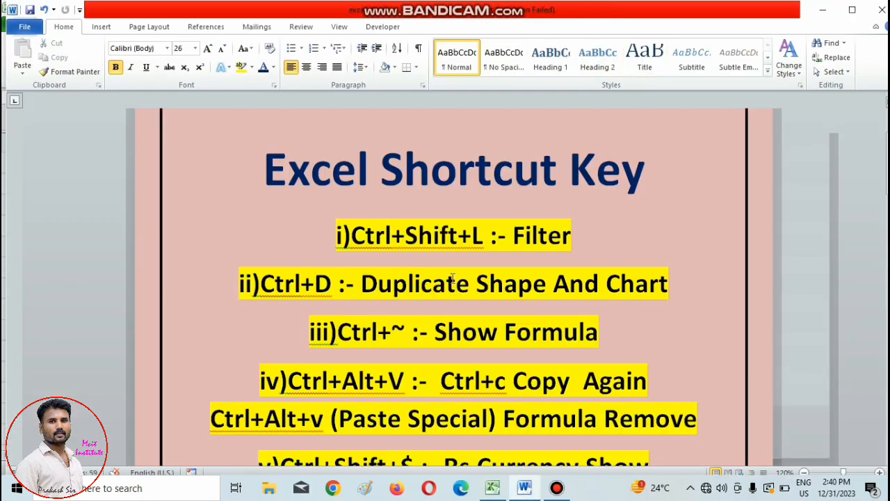
{"action": "left_click", "coordinate": [492, 487]}
{"action": "left_click", "coordinate": [101, 456]}
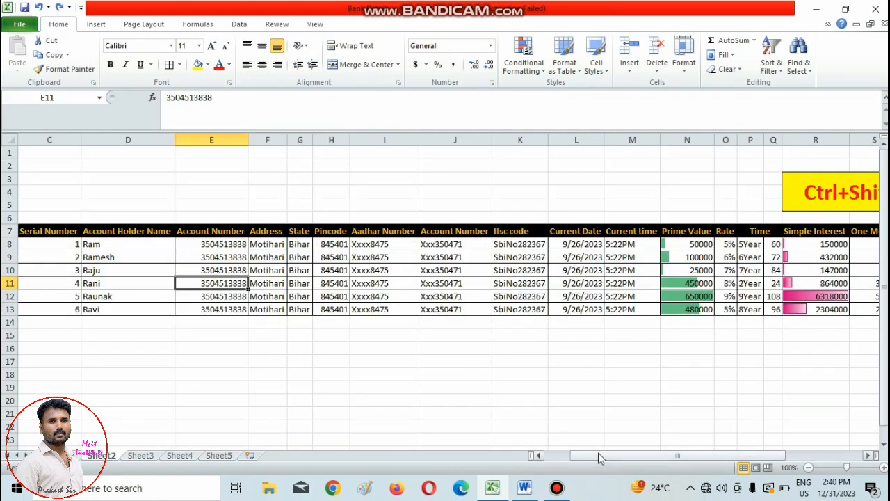
{"action": "left_click_drag", "start_coordinate": [598, 452], "coordinate": [662, 454]}
{"action": "left_click_drag", "start_coordinate": [622, 245], "coordinate": [627, 305]}
{"action": "left_click", "coordinate": [696, 296]}
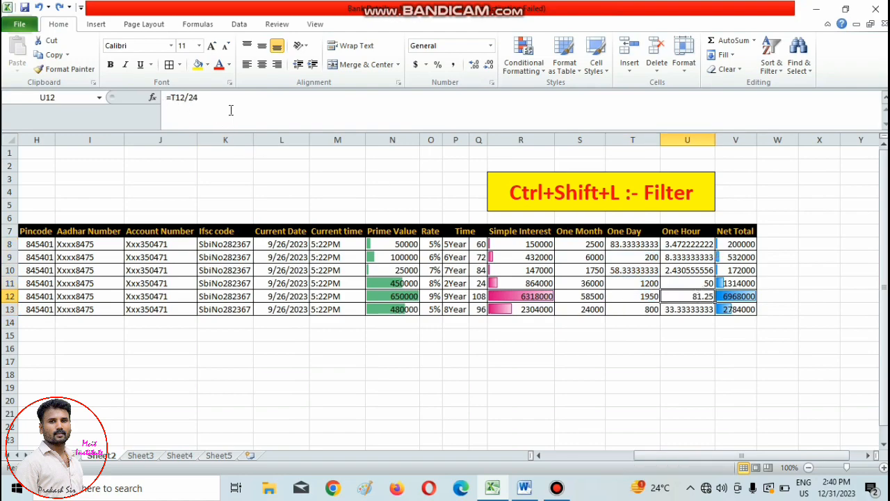
{"action": "left_click", "coordinate": [591, 254]}
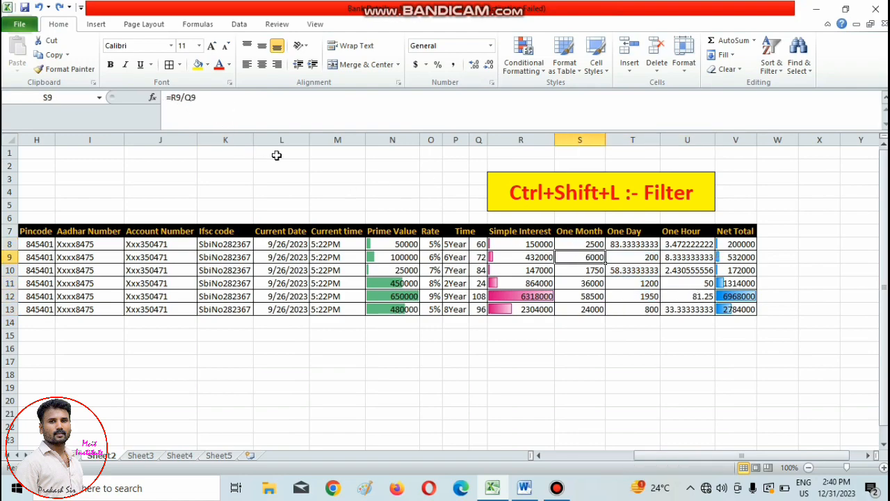
{"action": "left_click", "coordinate": [734, 257]}
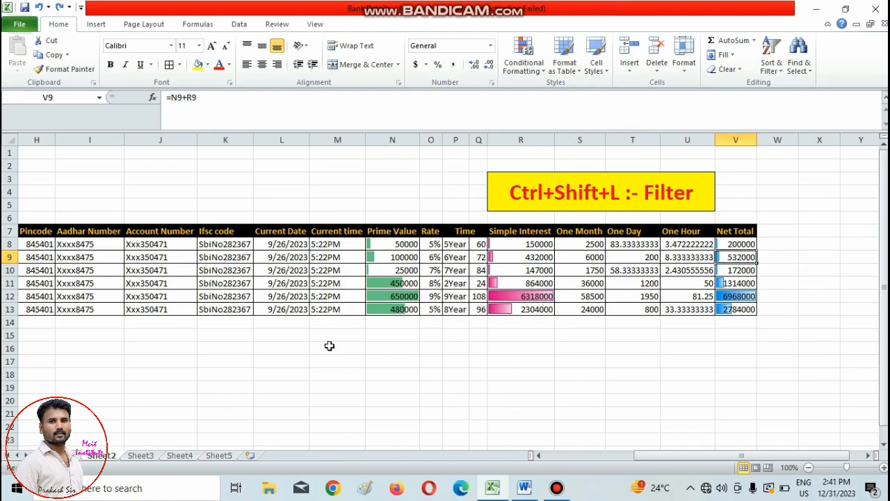
Show formulas instead of values on Sheet2 and review the columns from Simple Interest to Net Total.
{"action": "left_click", "coordinate": [354, 357]}
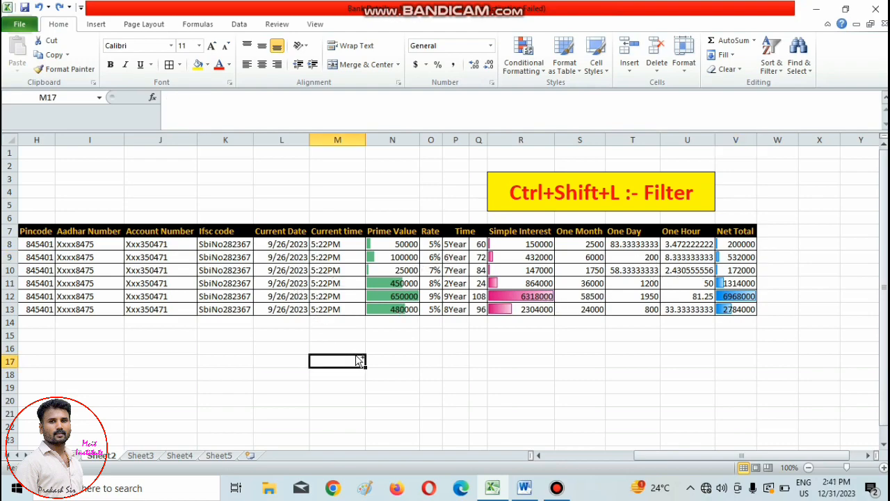
{"action": "key", "text": "ctrl+grave"}
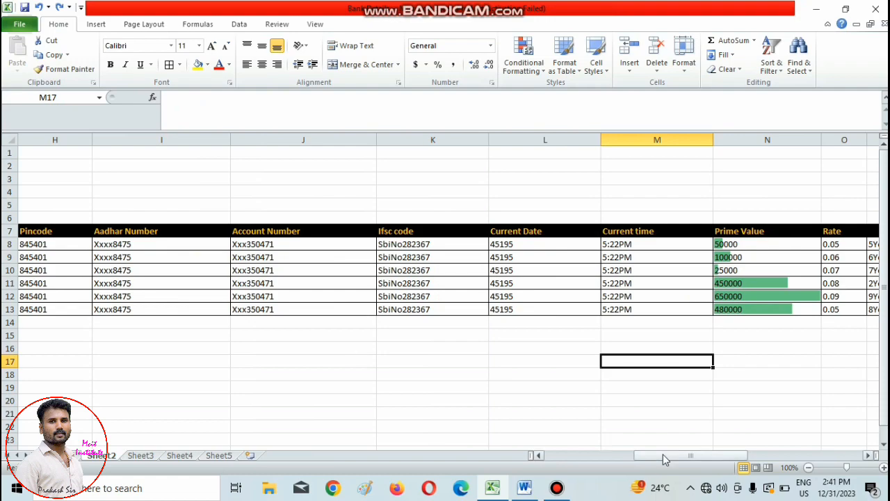
{"action": "left_click_drag", "start_coordinate": [664, 455], "coordinate": [728, 455]}
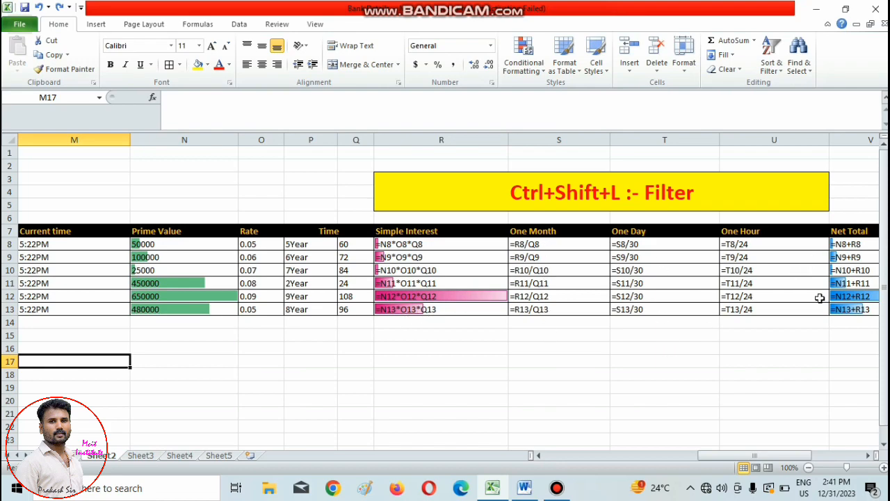
{"action": "left_click_drag", "start_coordinate": [716, 456], "coordinate": [741, 456]}
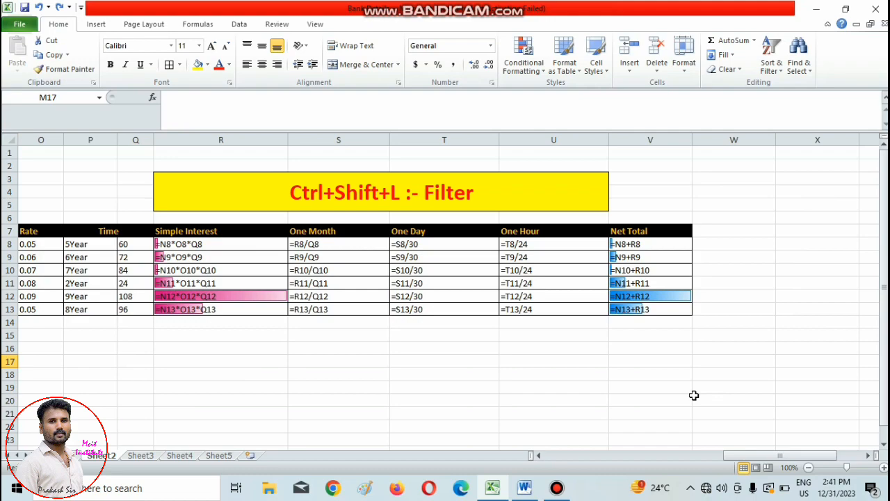
Return Sheet2 to displaying calculated values and switch to the shortcut list in Word.
{"action": "key", "text": "ctrl+grave"}
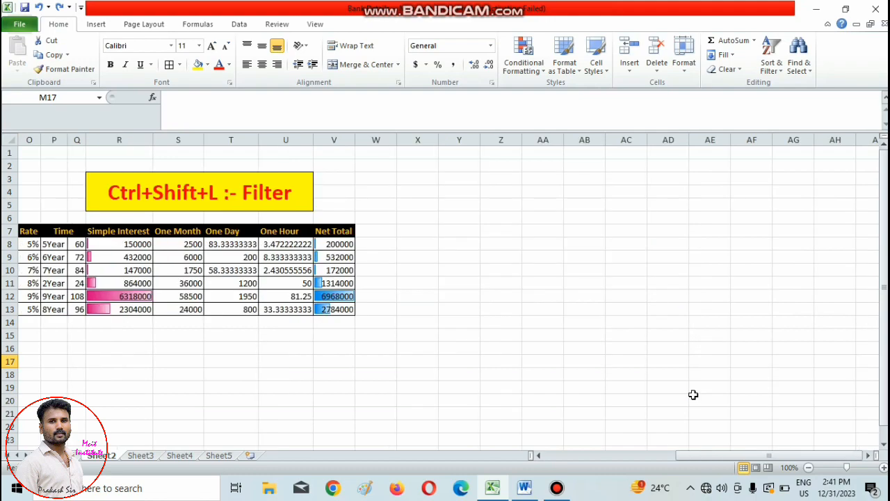
{"action": "left_click_drag", "start_coordinate": [717, 457], "coordinate": [660, 457]}
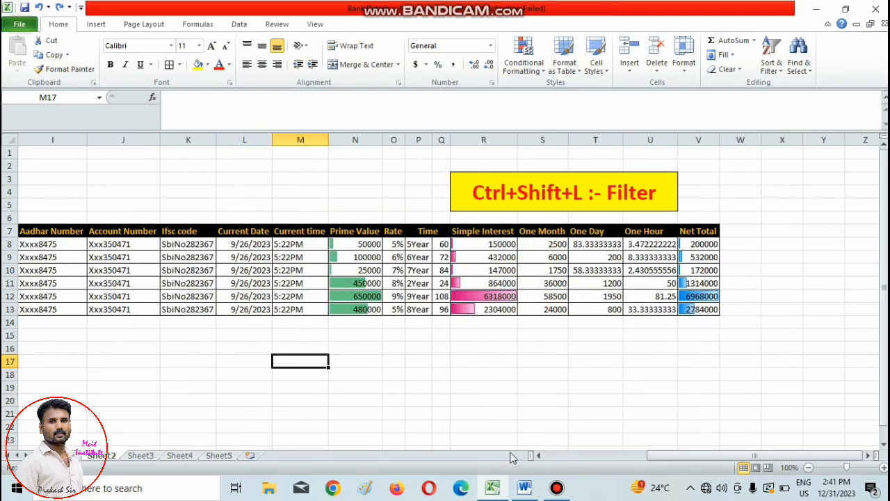
{"action": "left_click", "coordinate": [524, 487]}
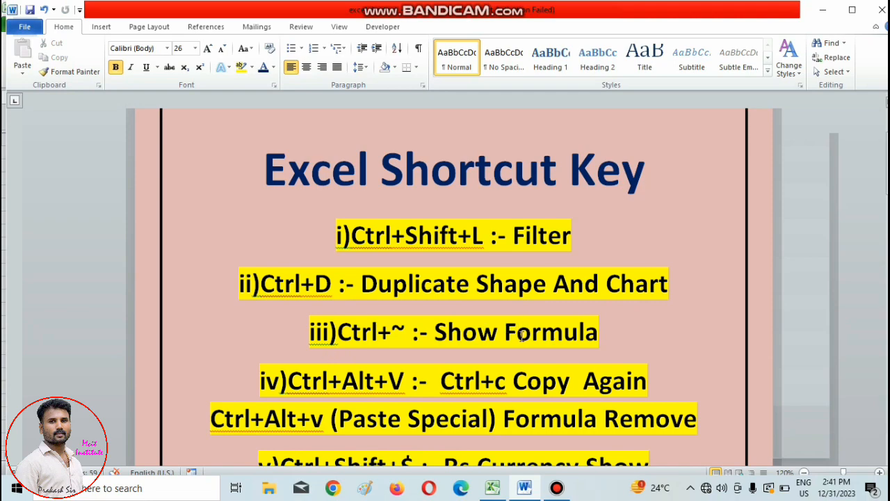
Check the Paste Special entry in the Word shortcut list, and back in Excel examine the formulas in cells U9, V10 and T10.
{"action": "scroll", "coordinate": [521, 335], "scroll_direction": "down", "scroll_amount": 1}
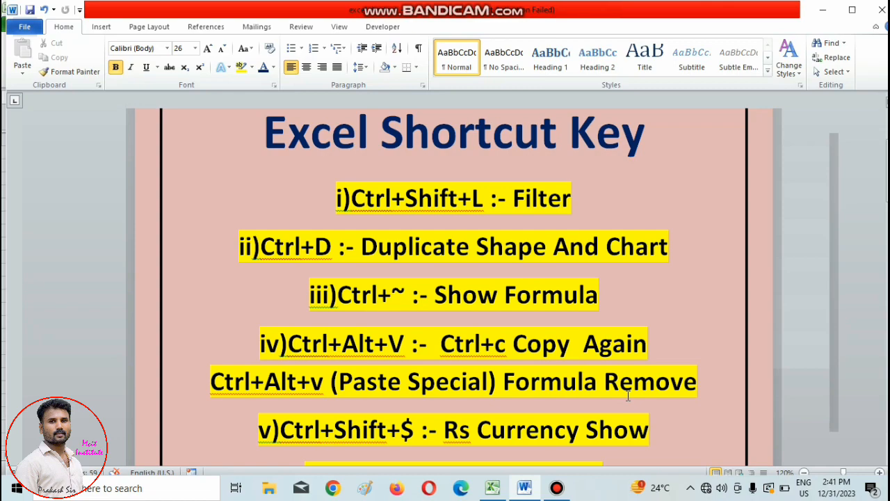
{"action": "left_click", "coordinate": [492, 487]}
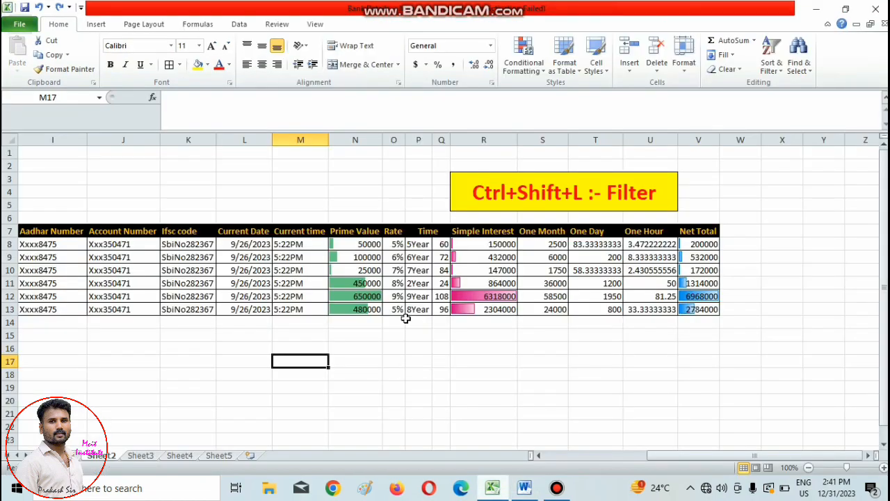
{"action": "left_click", "coordinate": [641, 274]}
{"action": "left_click", "coordinate": [661, 256]}
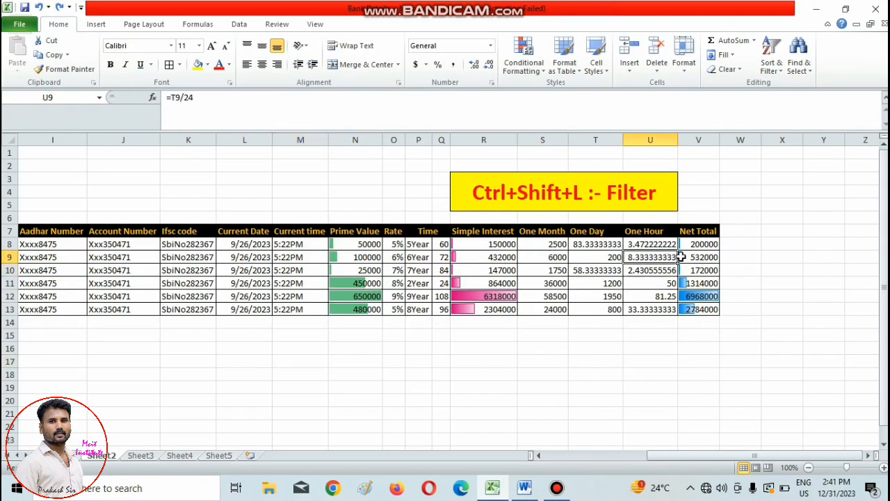
{"action": "left_click", "coordinate": [703, 271]}
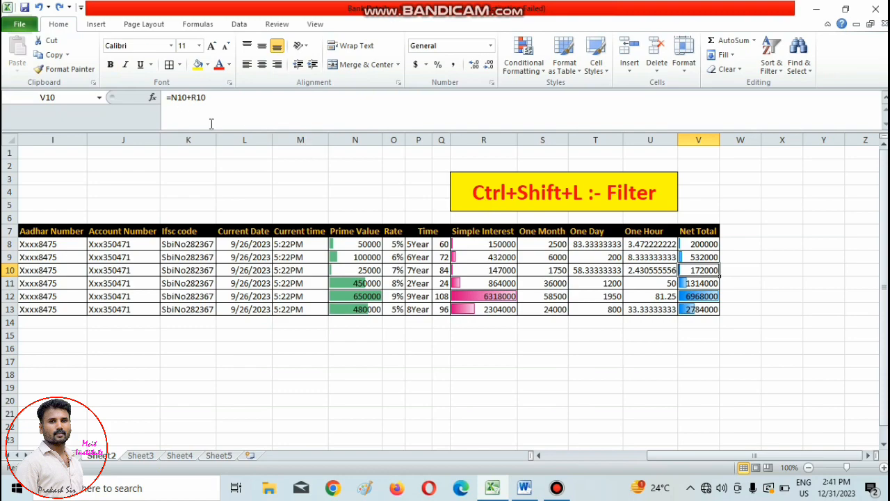
{"action": "left_click", "coordinate": [604, 253]}
{"action": "left_click", "coordinate": [602, 271]}
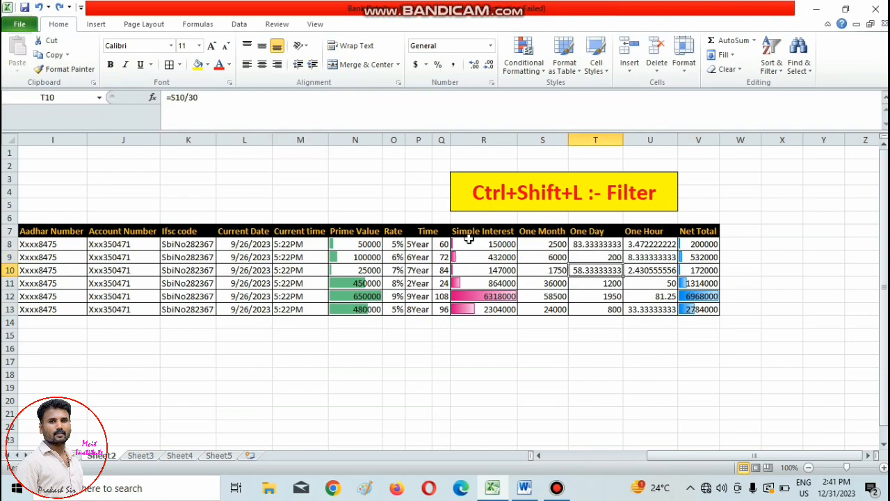
Replace the formulas in R8:V13 of Sheet2 with static results by copying the range and using Paste Special with Values.
{"action": "left_click_drag", "start_coordinate": [469, 239], "coordinate": [700, 309]}
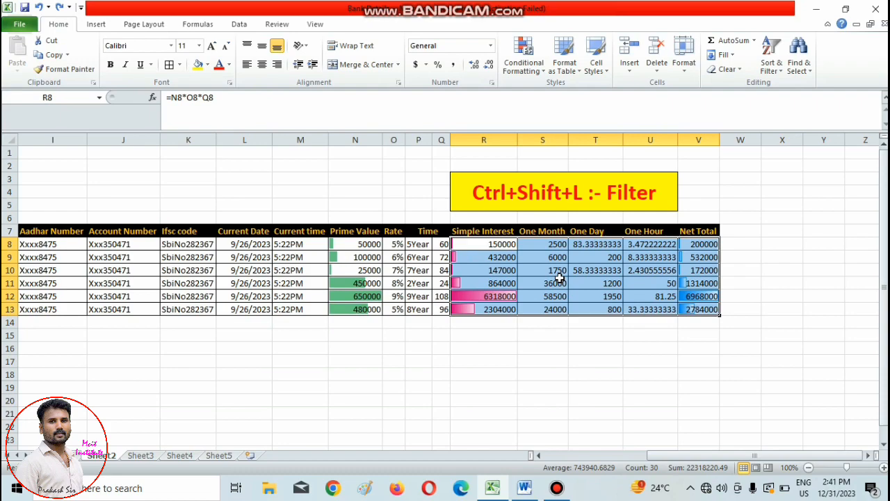
{"action": "key", "text": "ctrl+c"}
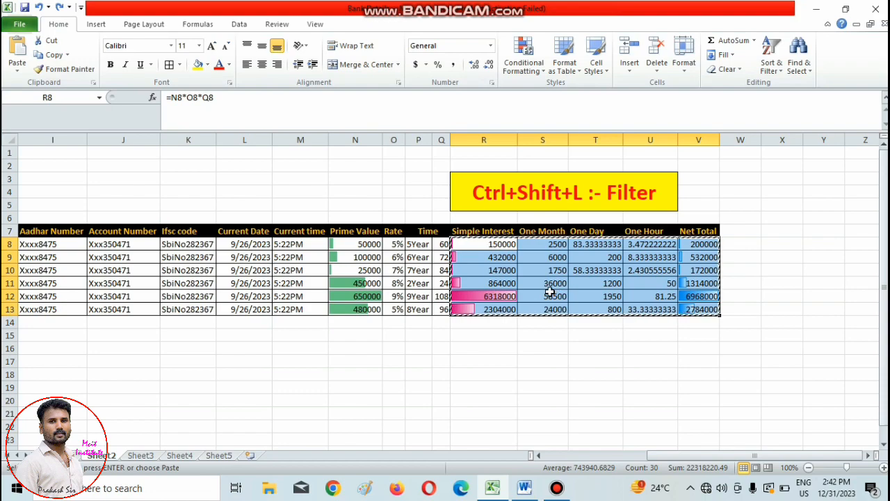
{"action": "key", "text": "ctrl+alt+v"}
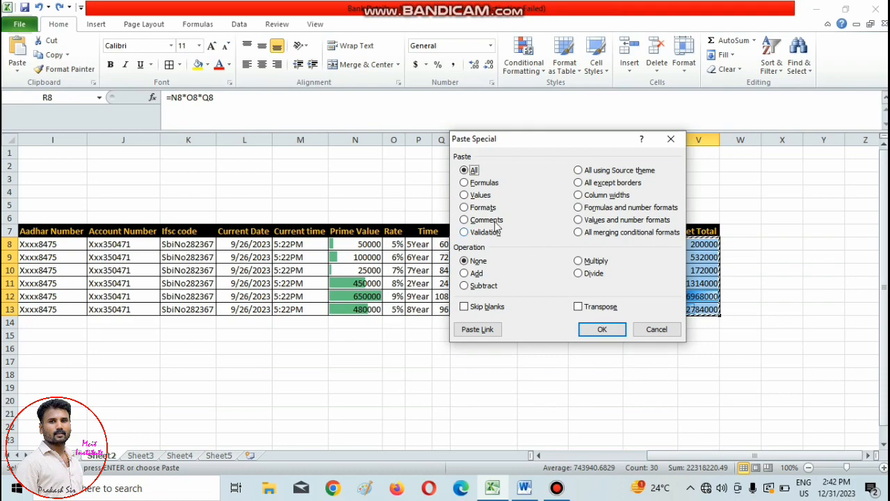
{"action": "left_click", "coordinate": [465, 195]}
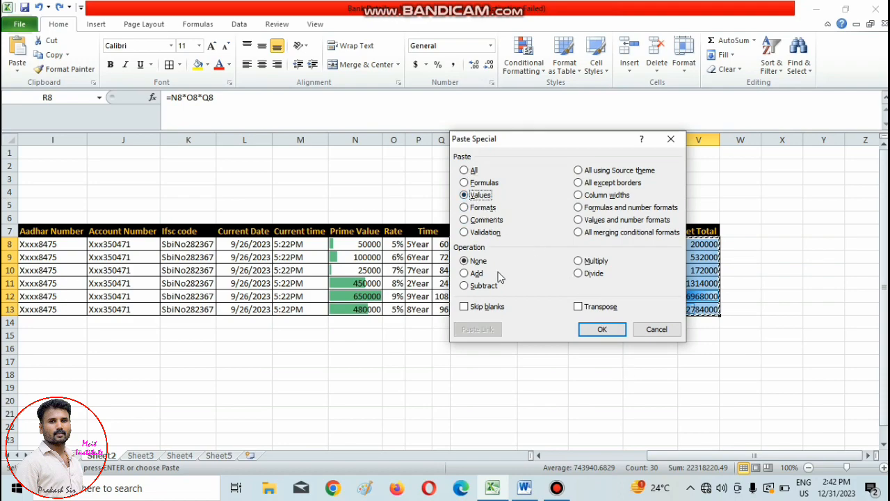
{"action": "left_click", "coordinate": [524, 488]}
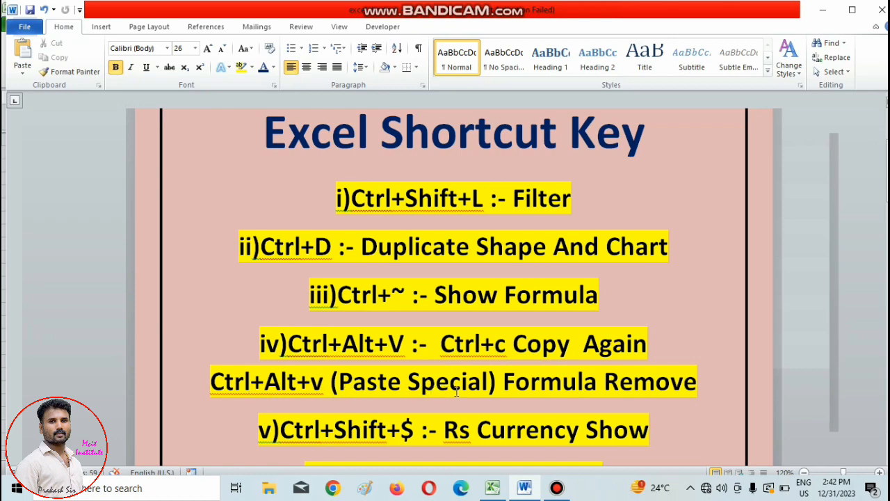
{"action": "left_click", "coordinate": [525, 490]}
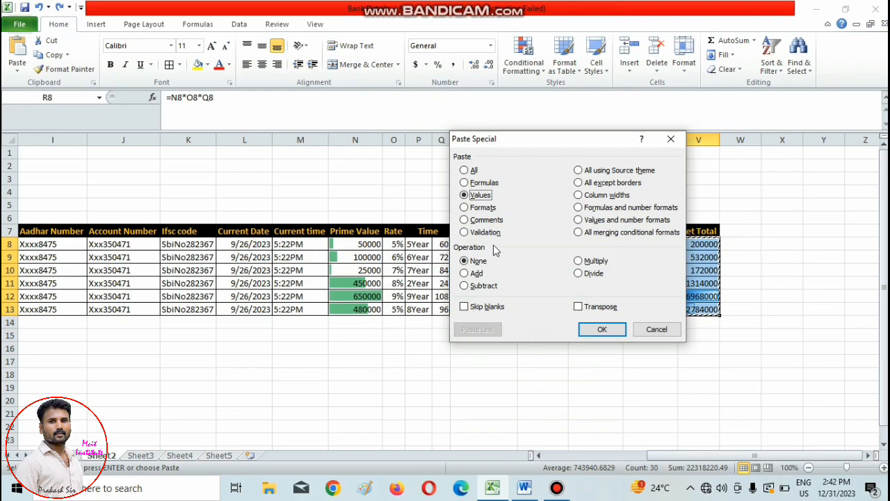
{"action": "left_click", "coordinate": [602, 329]}
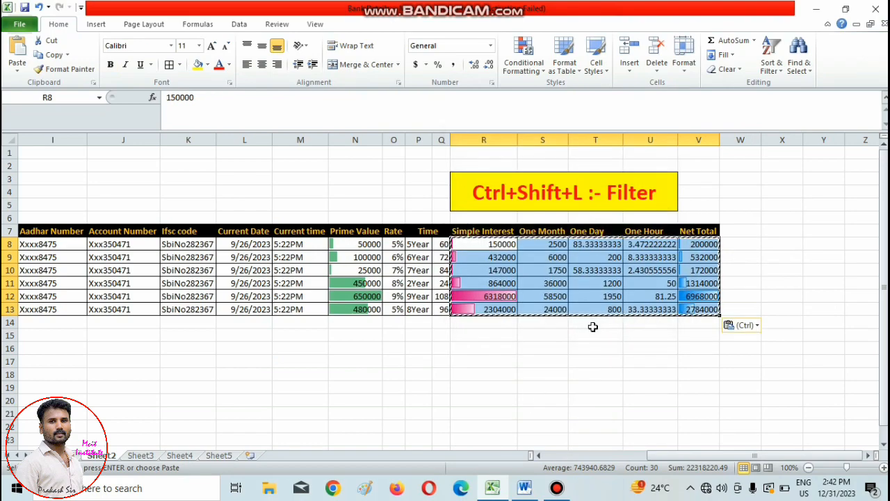
Inspect the contents of cells T10, U10 and V10 to see whether they still hold formulas.
{"action": "left_click", "coordinate": [592, 283]}
{"action": "left_click", "coordinate": [598, 267]}
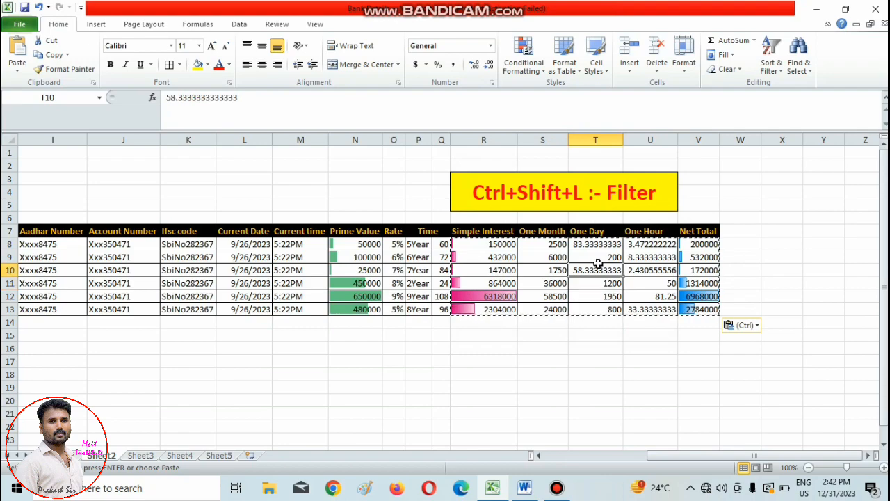
{"action": "left_click", "coordinate": [632, 267]}
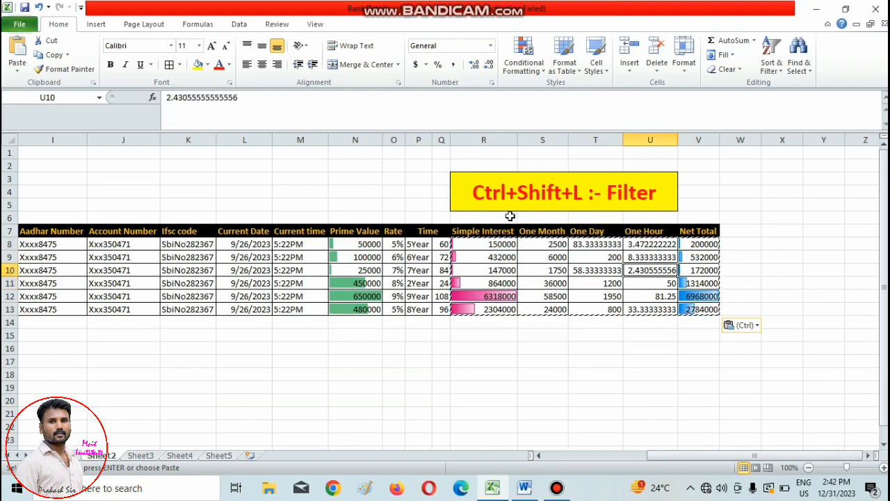
{"action": "key", "text": "Right"}
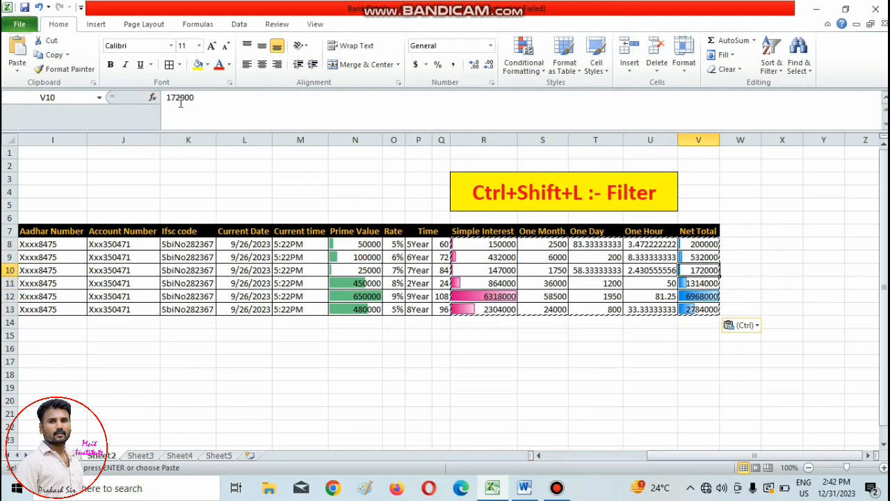
{"action": "left_click", "coordinate": [368, 372]}
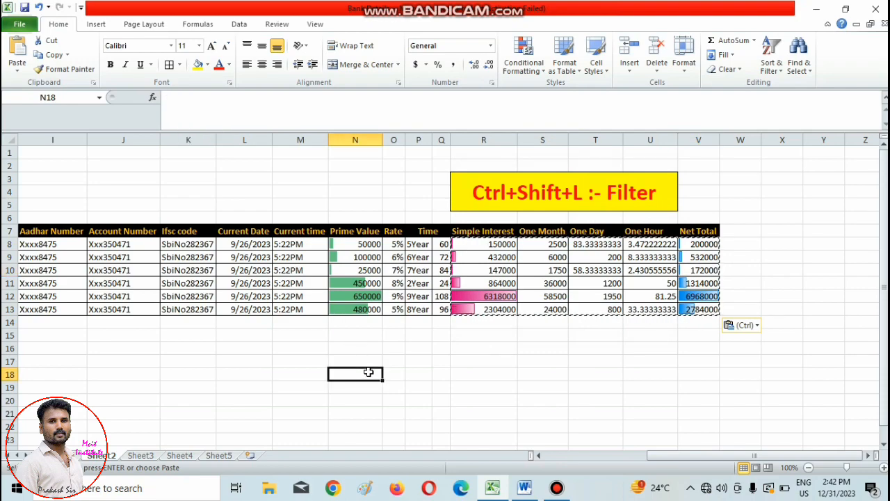
Clear the copy selection, show formulas instead of values on Sheet2, and review the Simple Interest to Net Total columns.
{"action": "key", "text": "Escape"}
{"action": "key", "text": "ctrl+grave"}
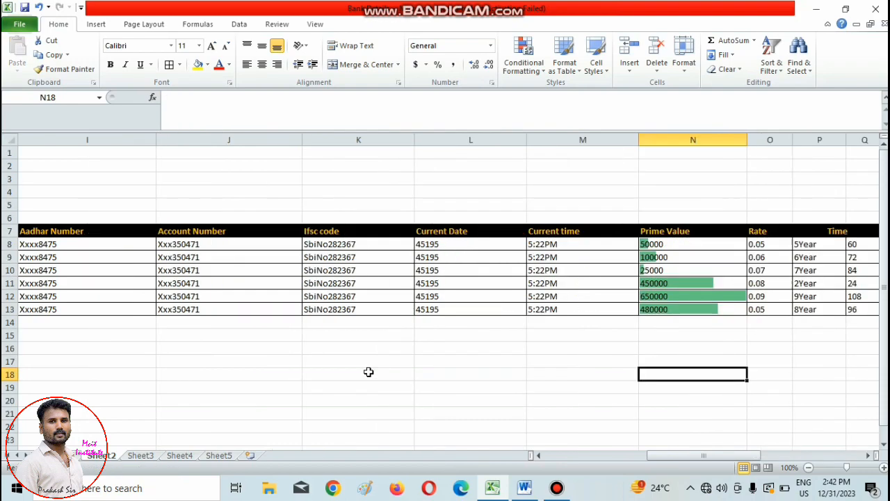
{"action": "left_click_drag", "start_coordinate": [685, 456], "coordinate": [772, 455]}
{"action": "left_click", "coordinate": [546, 248]}
{"action": "left_click", "coordinate": [544, 280]}
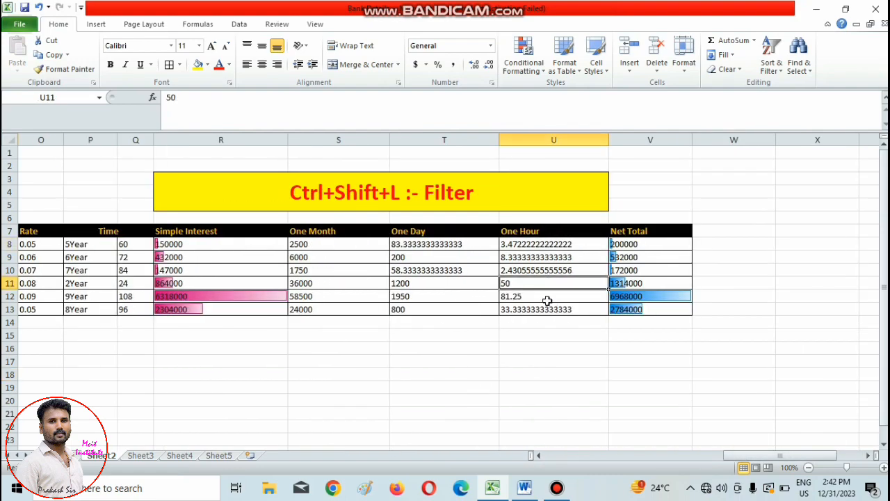
Undo the values-only paste on Sheet2 and remove the blue circle from Sheet3.
{"action": "left_click", "coordinate": [547, 299]}
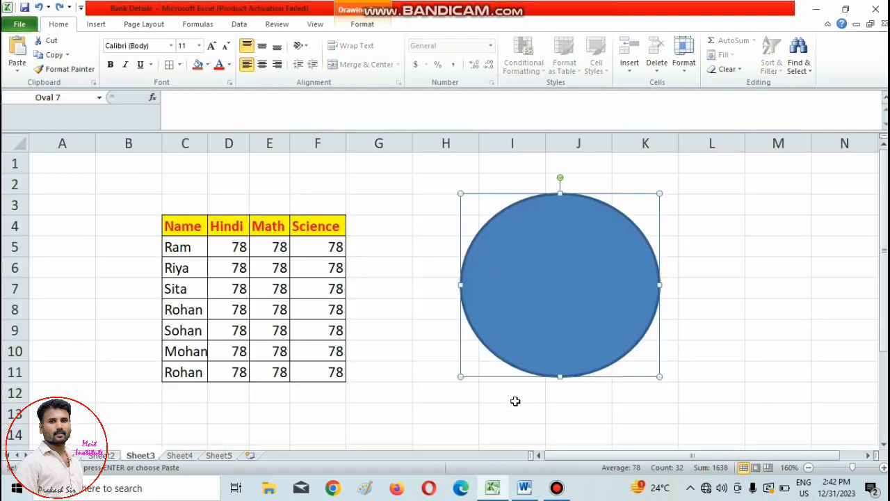
{"action": "key", "text": "Delete"}
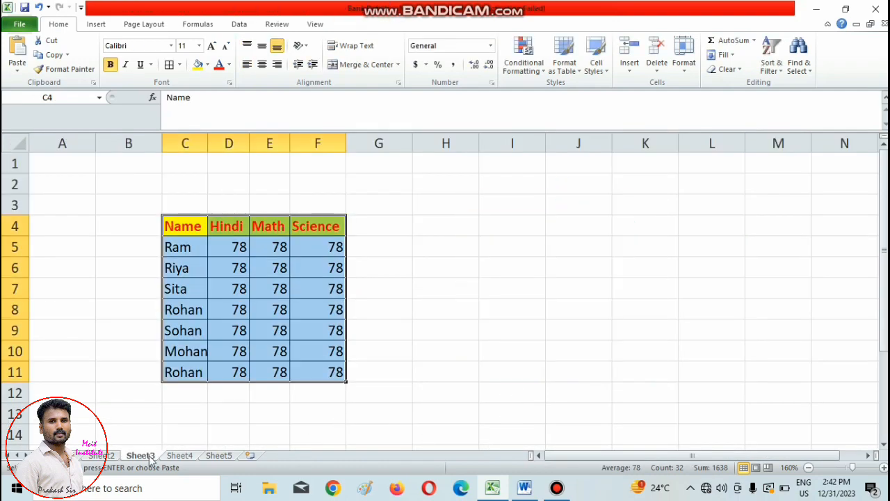
{"action": "left_click", "coordinate": [103, 457]}
Set Sheet2 back to displaying calculated values, and check the currency and percent entries in the Word shortcut list.
{"action": "left_click", "coordinate": [314, 373]}
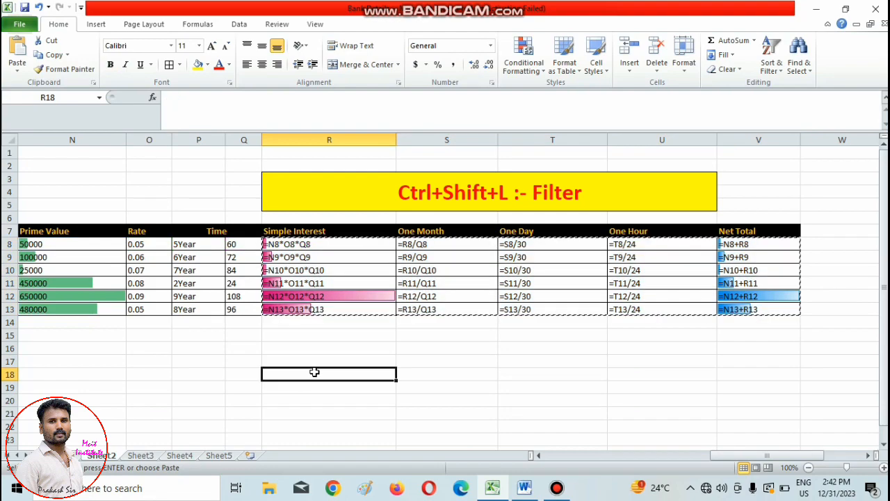
{"action": "key", "text": "ctrl+grave"}
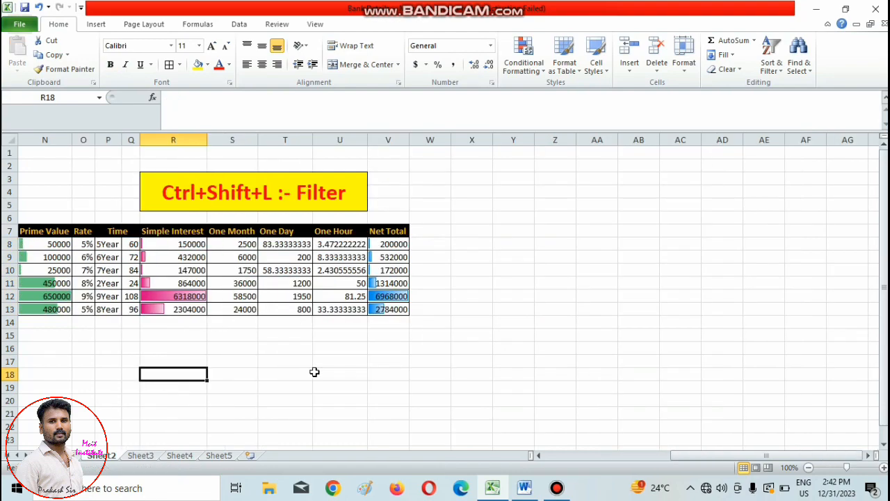
{"action": "left_click", "coordinate": [525, 487]}
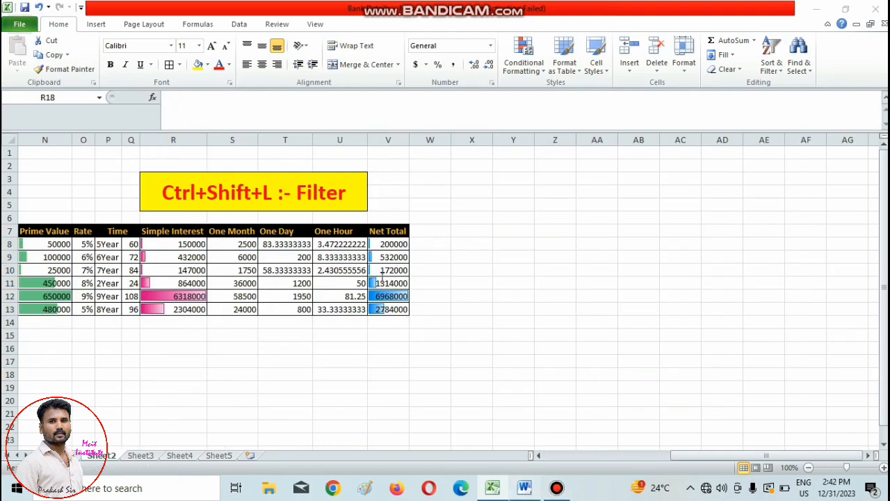
{"action": "scroll", "coordinate": [316, 319], "scroll_direction": "down", "scroll_amount": 1}
{"action": "scroll", "coordinate": [238, 347], "scroll_direction": "down", "scroll_amount": 1}
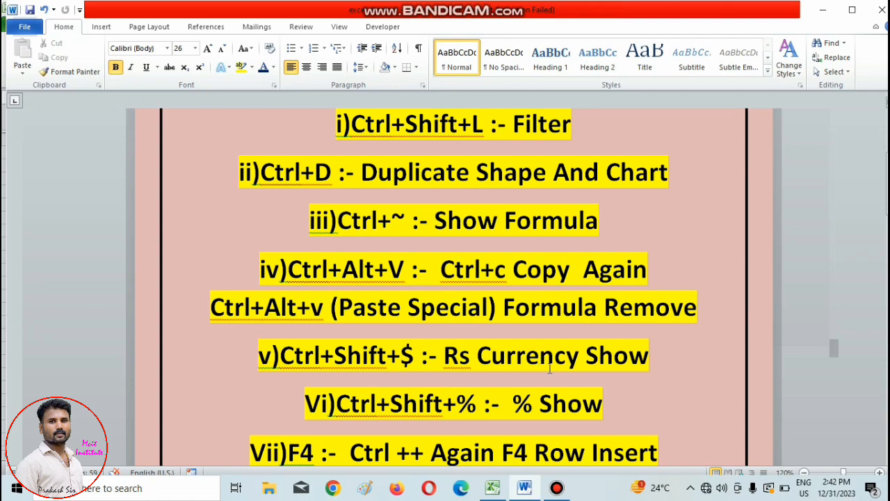
In Excel, apply the default Currency format to the Sale values in D4:D10 on Sheet4.
{"action": "left_click", "coordinate": [492, 489]}
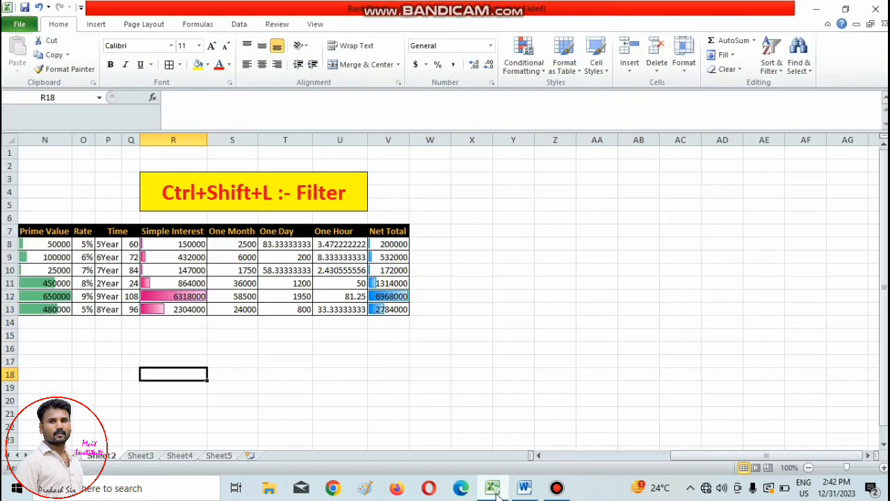
{"action": "left_click", "coordinate": [142, 456]}
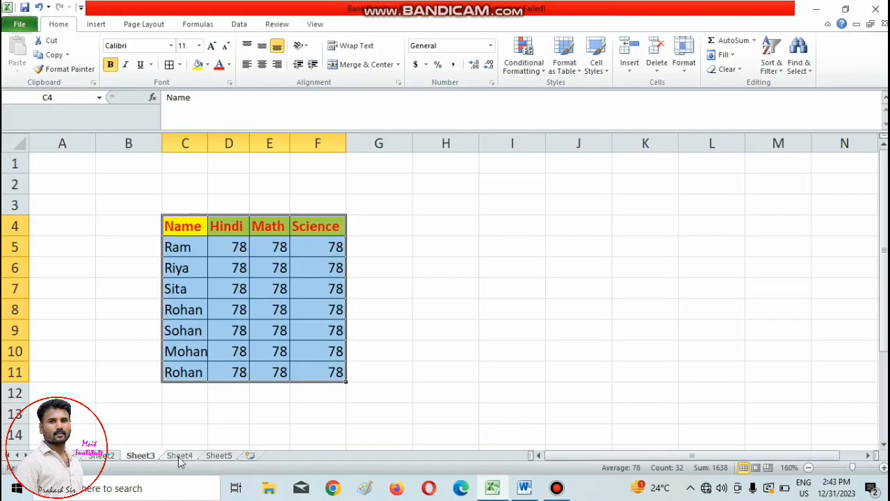
{"action": "left_click", "coordinate": [179, 456]}
{"action": "left_click_drag", "start_coordinate": [313, 237], "coordinate": [307, 372]}
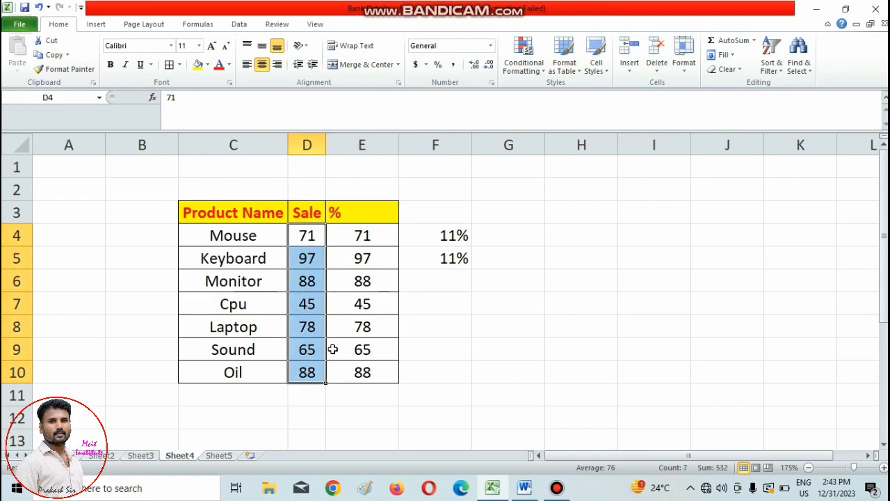
{"action": "key", "text": "ctrl+shift+4"}
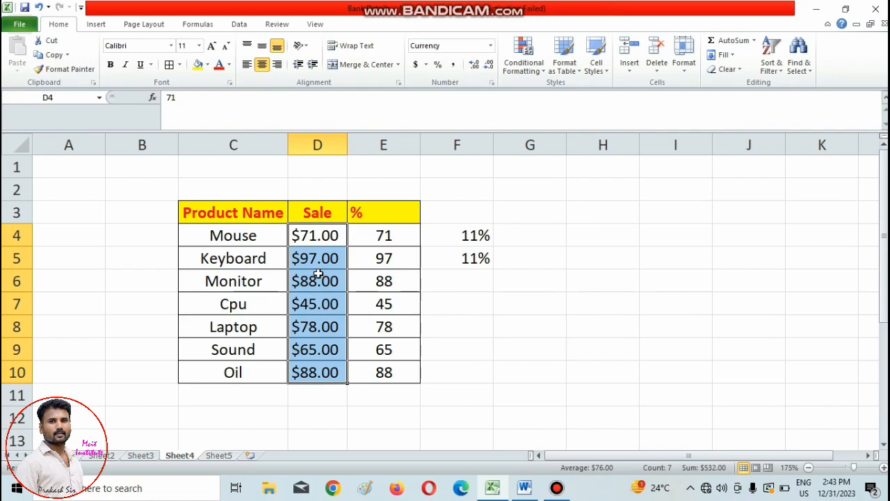
Change the currency symbol of the Sale values in D4:D10 to ₹ Hindi in Format Cells.
{"action": "key", "text": "ctrl+1"}
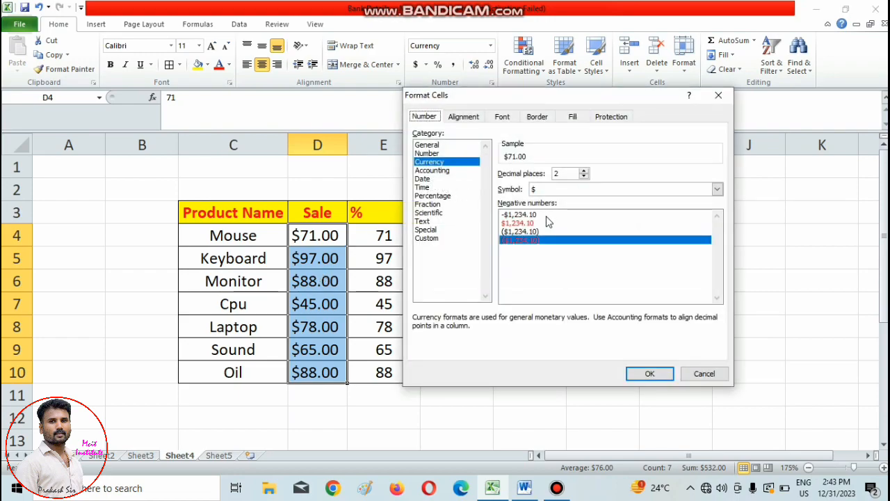
{"action": "left_click", "coordinate": [716, 189]}
{"action": "mouse_move", "coordinate": [717, 221]}
{"action": "left_mouse_down"}
{"action": "mouse_move", "coordinate": [718, 247]}
{"action": "mouse_move", "coordinate": [716, 218]}
{"action": "left_mouse_up"}
{"action": "scroll", "coordinate": [596, 217], "scroll_direction": "up", "scroll_amount": 1}
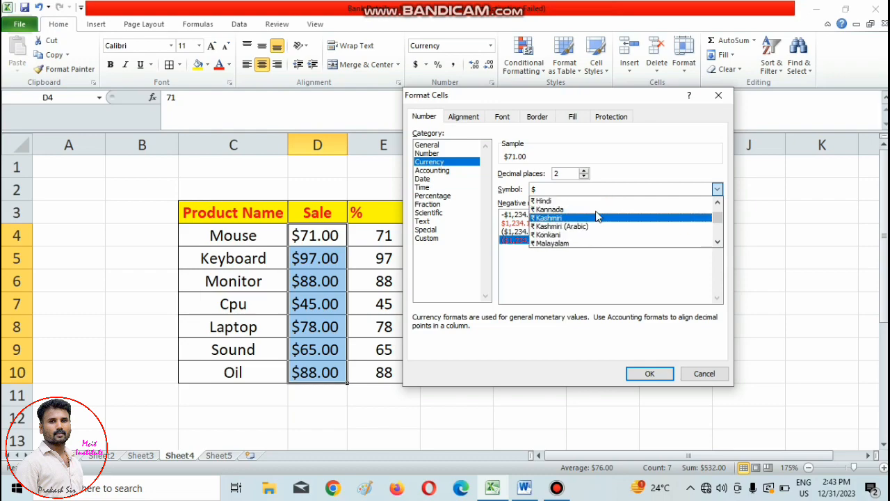
{"action": "left_click", "coordinate": [553, 201]}
{"action": "left_click", "coordinate": [650, 374]}
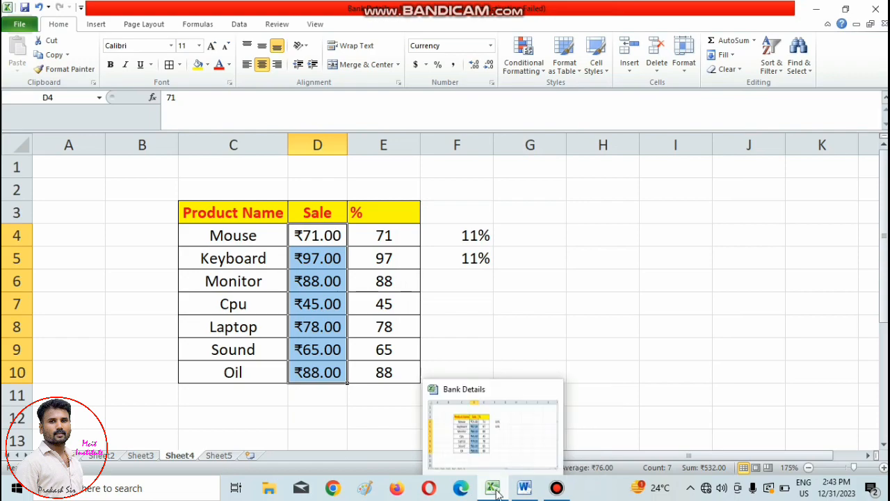
Check the percent format entry in the Word shortcut list and return to the Excel workbook.
{"action": "left_click", "coordinate": [525, 487]}
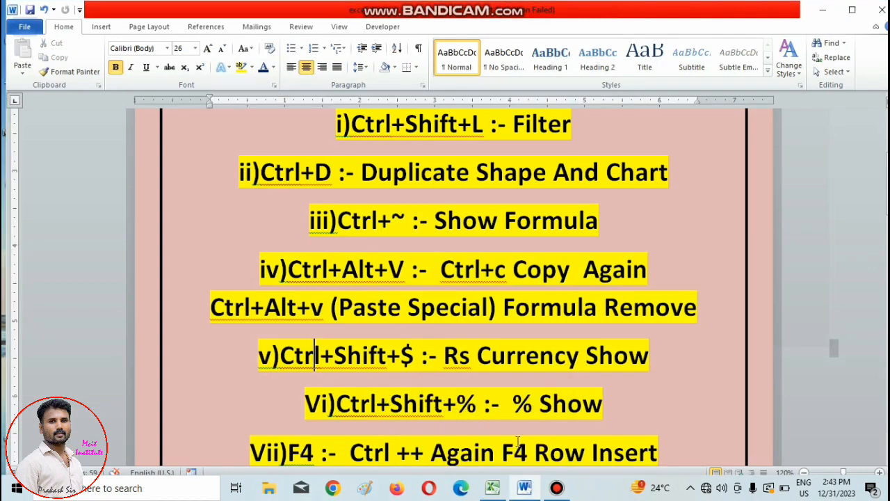
{"action": "left_click", "coordinate": [524, 488]}
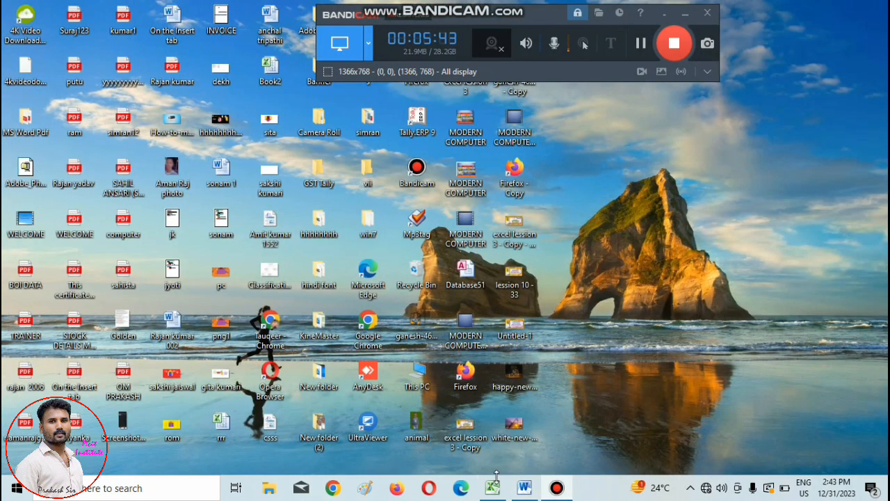
{"action": "left_click", "coordinate": [495, 487]}
{"action": "left_click", "coordinate": [611, 221]}
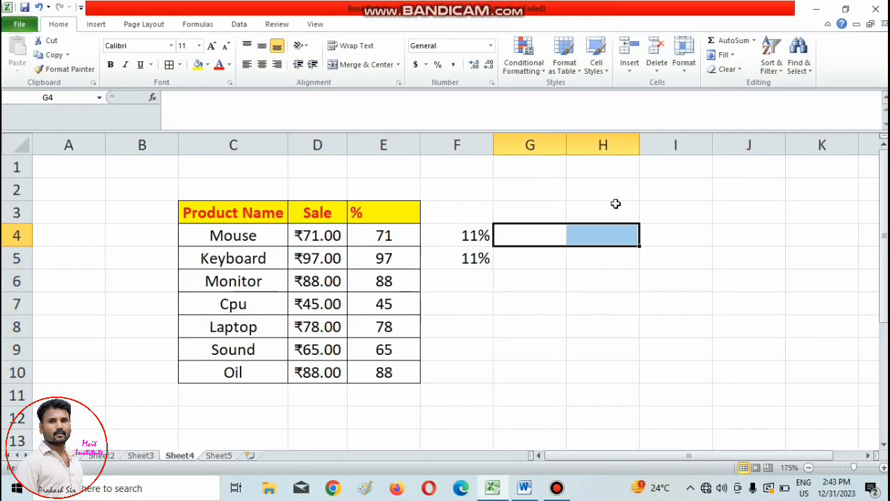
{"action": "left_click", "coordinate": [615, 206]}
{"action": "type", "text": "12"}
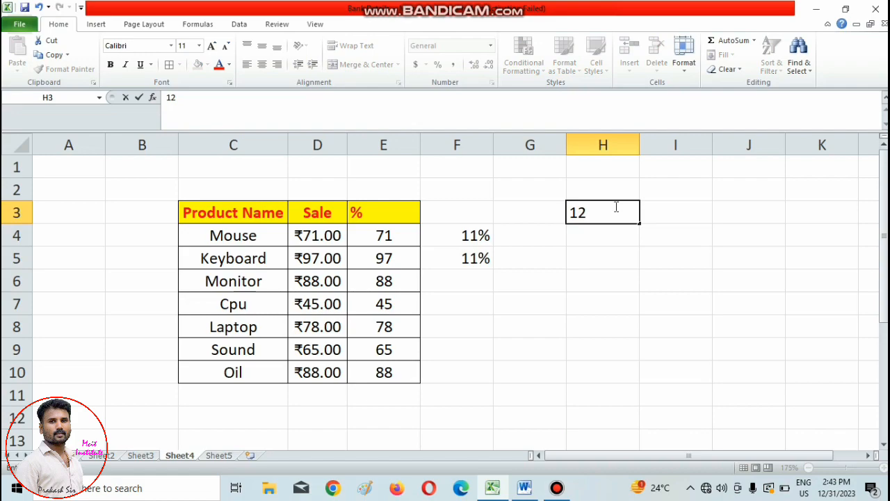
{"action": "left_click", "coordinate": [614, 325]}
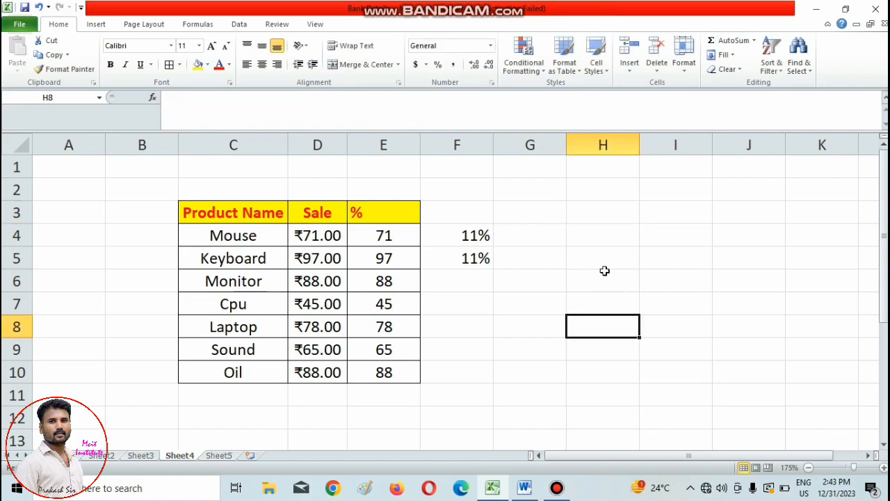
Apply the Percentage format to the empty cells H3:H12 on Sheet4.
{"action": "left_click_drag", "start_coordinate": [595, 210], "coordinate": [617, 415]}
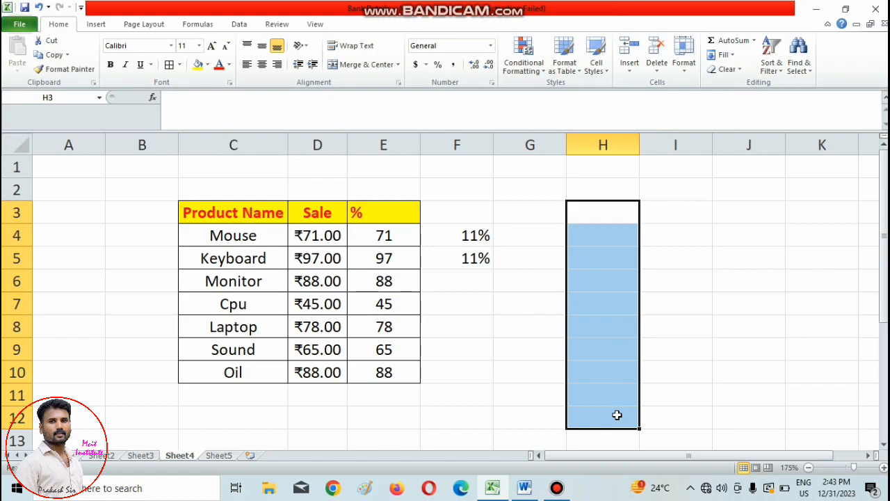
{"action": "key", "text": "ctrl+shift+5"}
{"action": "left_click", "coordinate": [597, 258]}
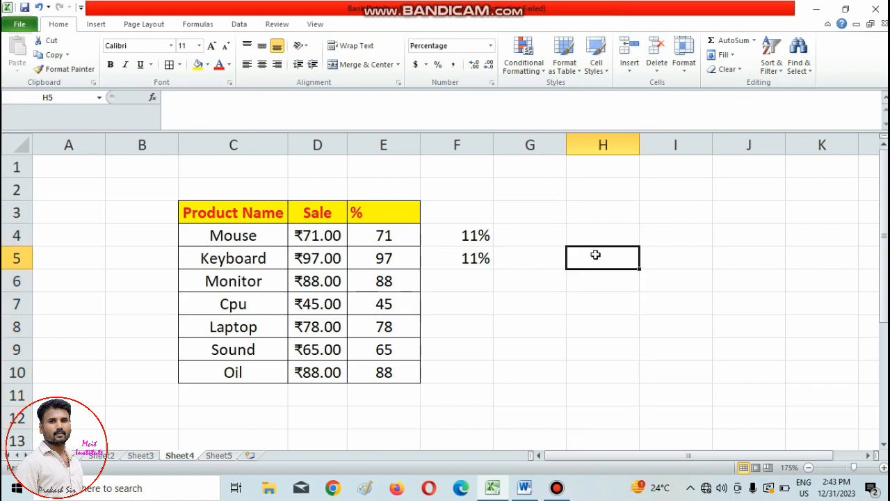
Enter 10%, 44% and 789% in cells H3, H4 and H5.
{"action": "left_click", "coordinate": [597, 211]}
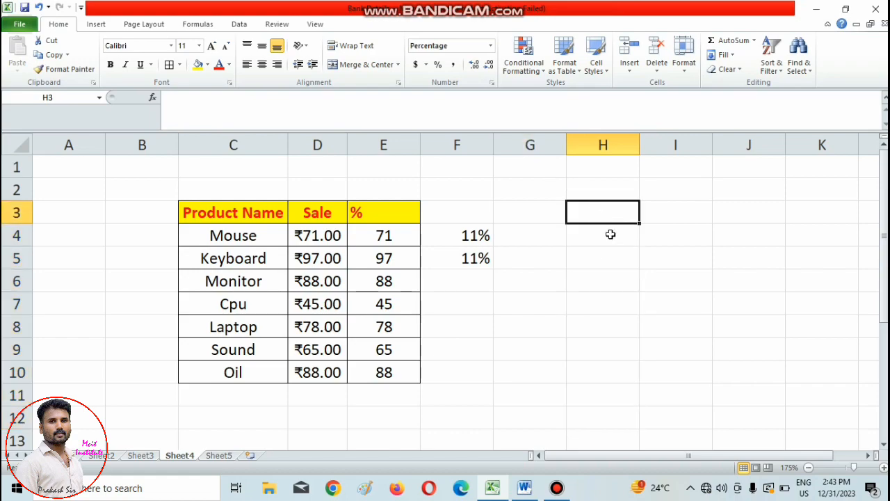
{"action": "type", "text": "10"}
{"action": "key", "text": "Return"}
{"action": "type", "text": "4"}
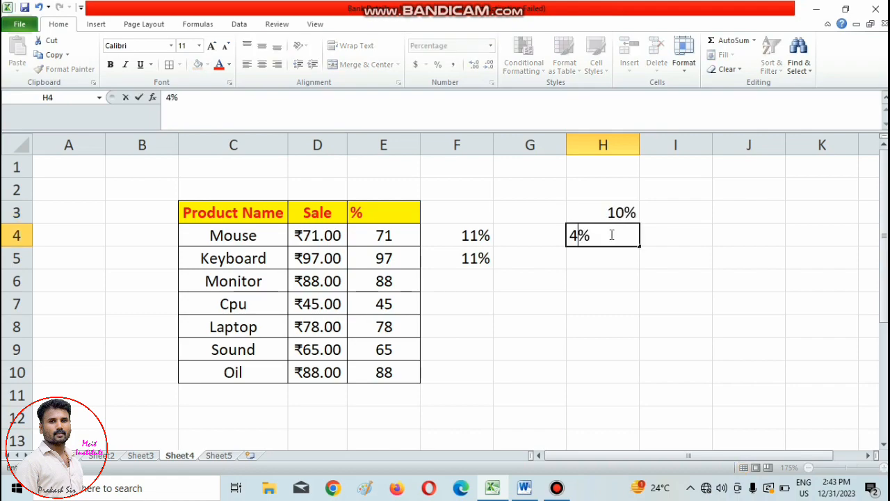
{"action": "type", "text": "4"}
{"action": "key", "text": "Return"}
{"action": "type", "text": "789"}
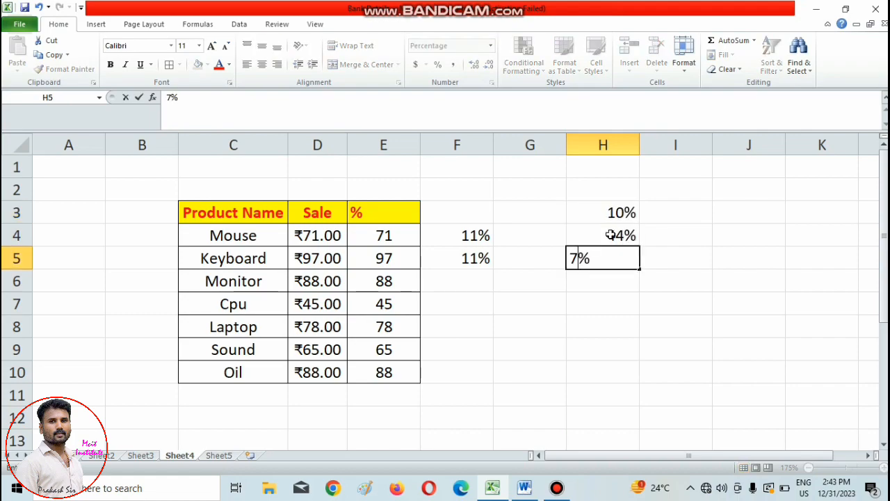
{"action": "key", "text": "Return"}
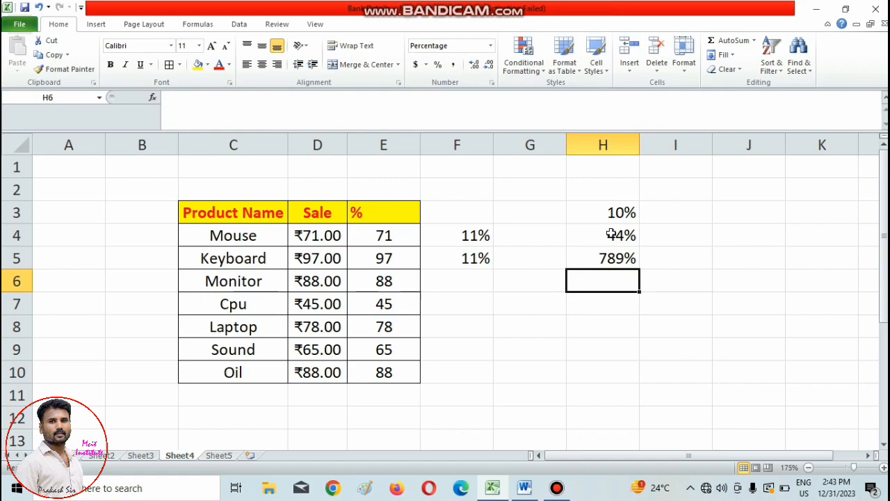
Enter 4654 in the General-format cell J3 on Sheet4.
{"action": "left_click", "coordinate": [730, 215]}
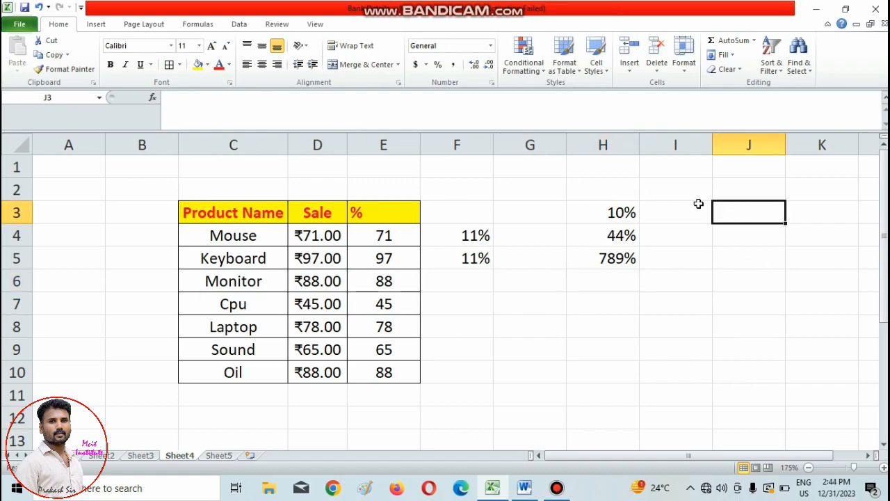
{"action": "type", "text": "4654"}
{"action": "scroll", "coordinate": [681, 208], "scroll_direction": "down", "scroll_amount": 1}
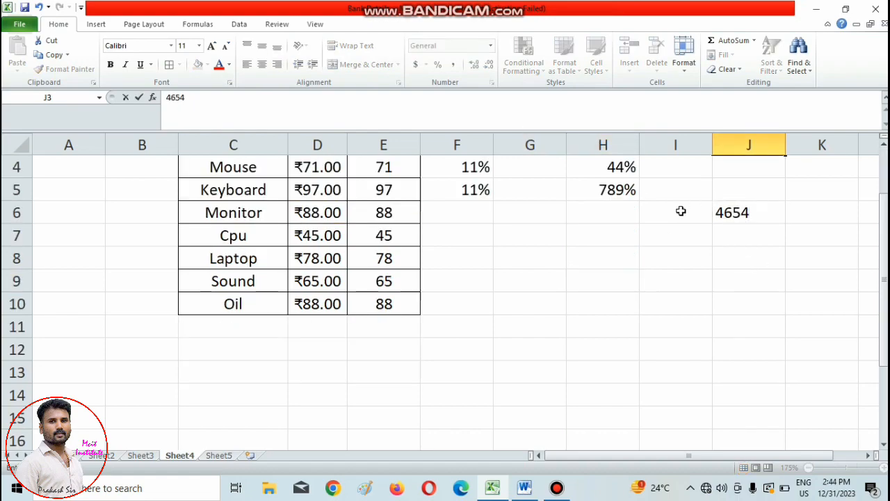
{"action": "left_click", "coordinate": [563, 289]}
Switch to Word and check the repeat and row insert entry in the shortcut list.
{"action": "left_click", "coordinate": [492, 487]}
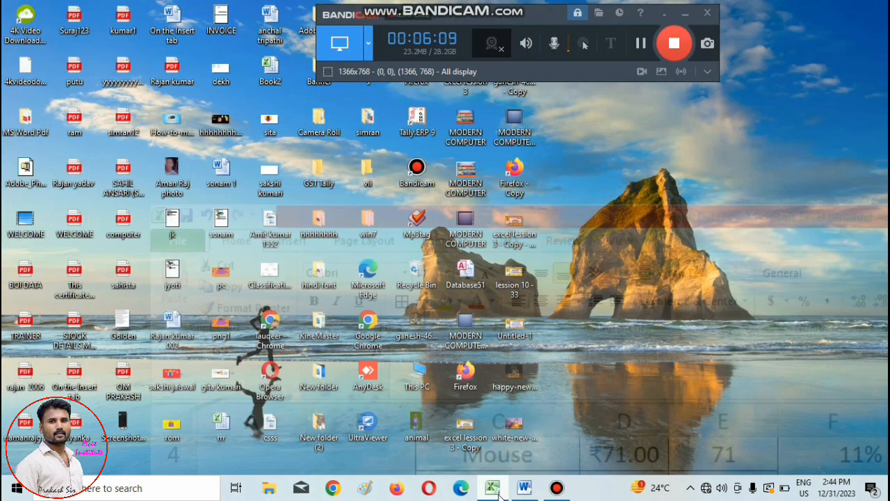
{"action": "left_click", "coordinate": [526, 491]}
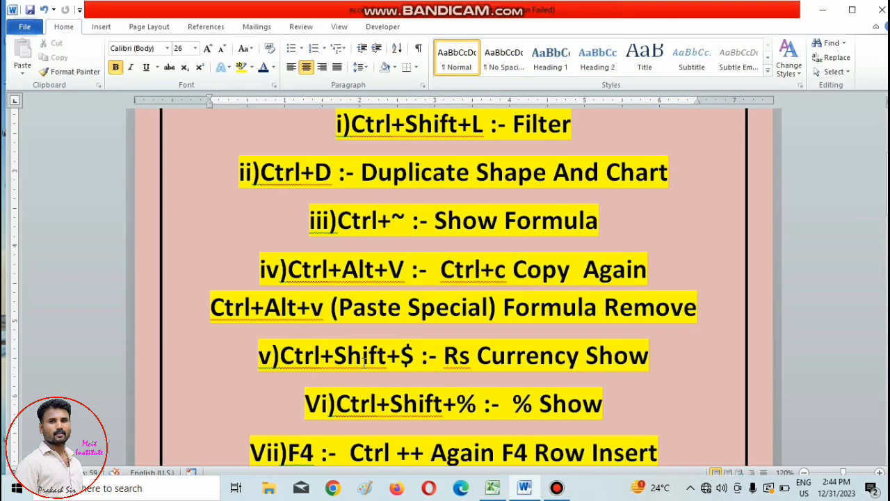
{"action": "scroll", "coordinate": [365, 362], "scroll_direction": "down", "scroll_amount": 3}
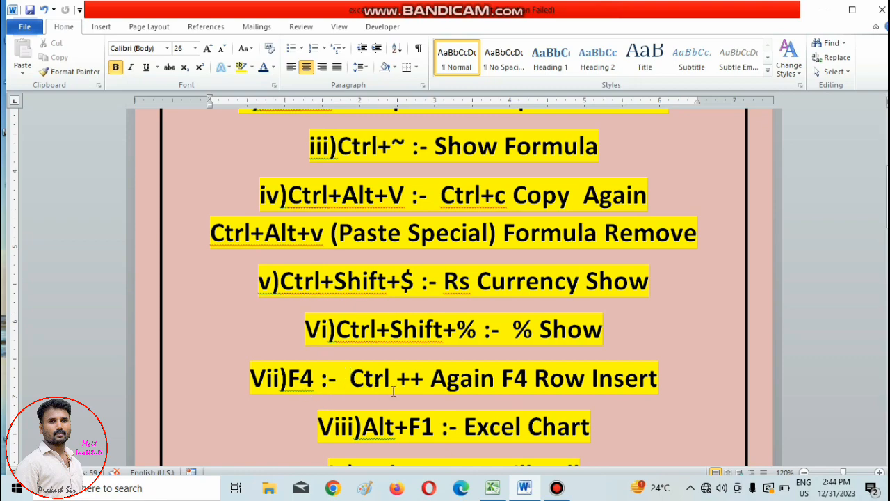
In Excel, insert five blank rows at row 9 of the account table on Sheet2, above the second record.
{"action": "left_click", "coordinate": [492, 488]}
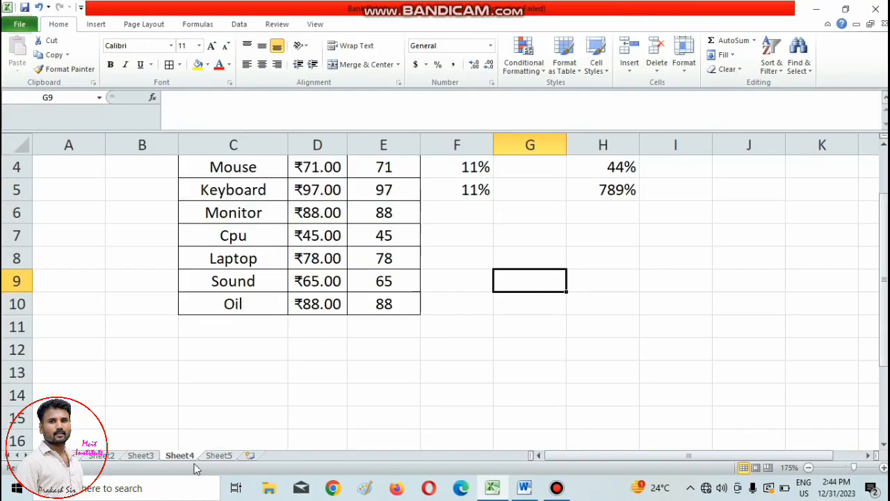
{"action": "left_click_drag", "start_coordinate": [97, 447], "coordinate": [102, 458]}
{"action": "left_click", "coordinate": [104, 458]}
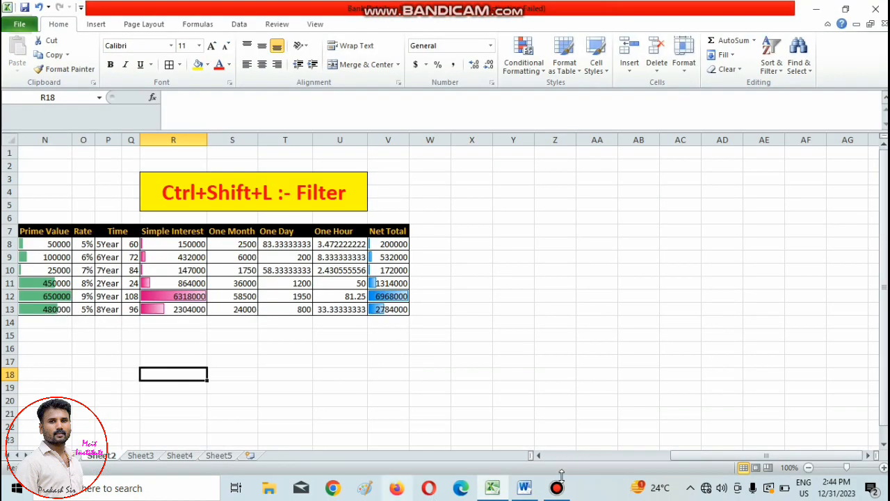
{"action": "left_click_drag", "start_coordinate": [693, 462], "coordinate": [575, 459]}
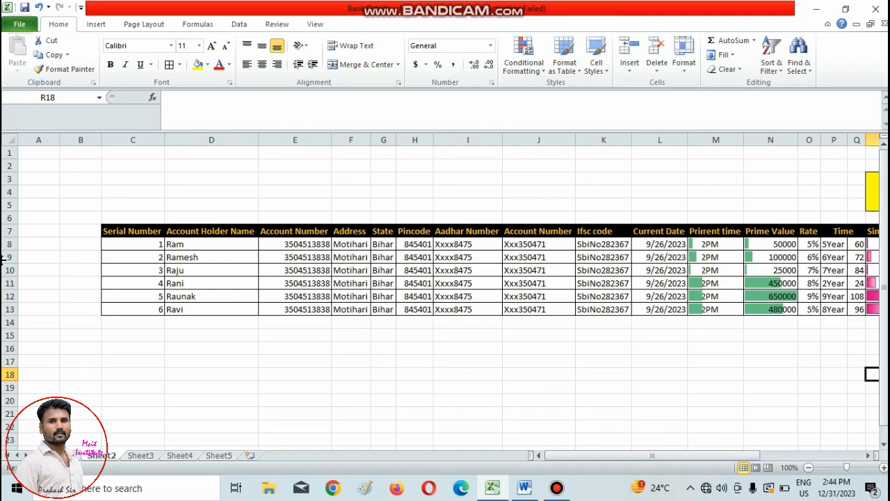
{"action": "left_click", "coordinate": [9, 258]}
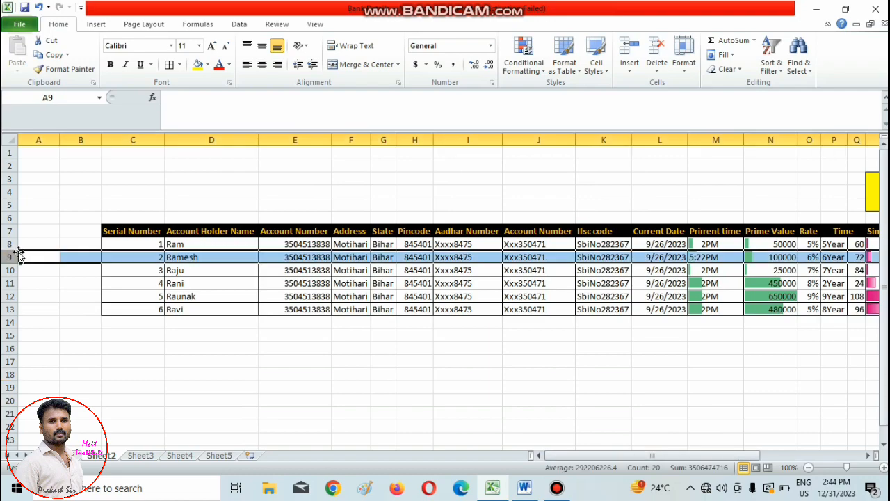
{"action": "key", "text": "ctrl+shift+plus"}
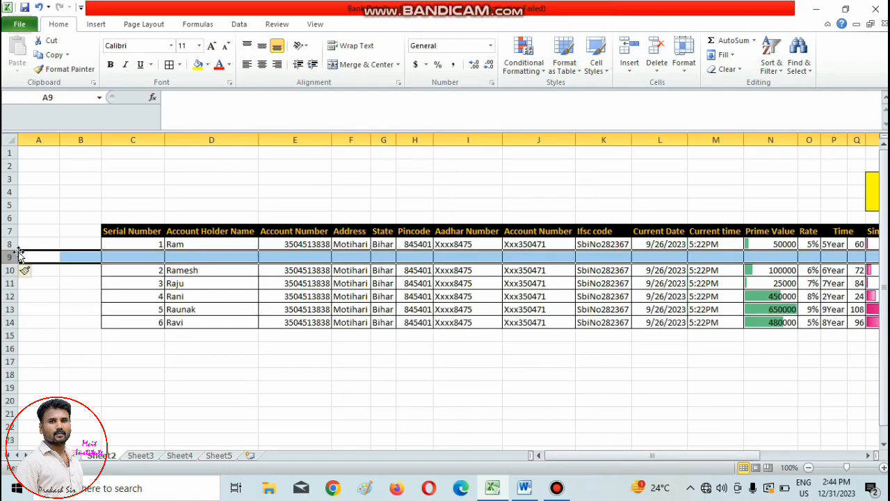
{"action": "key", "text": "ctrl+shift+plus"}
{"action": "key", "text": "ctrl+shift+plus"}
{"action": "key", "text": "ctrl+shift+plus"}
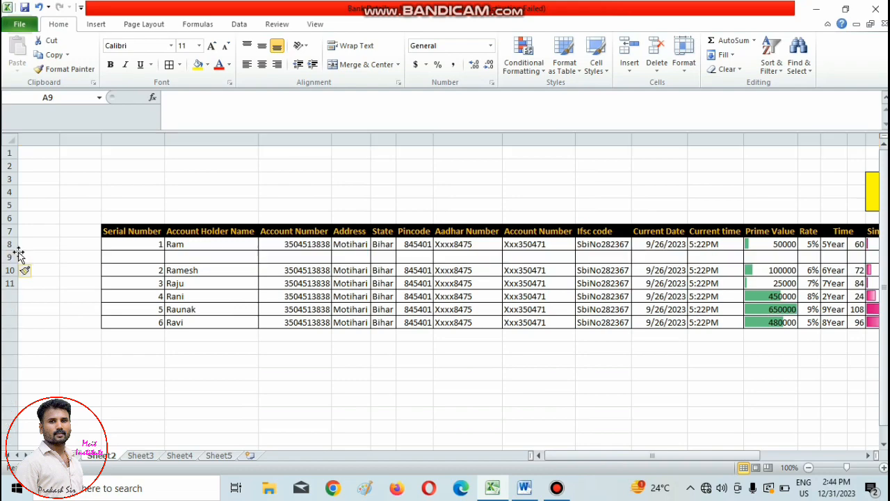
{"action": "key", "text": "ctrl+shift+plus"}
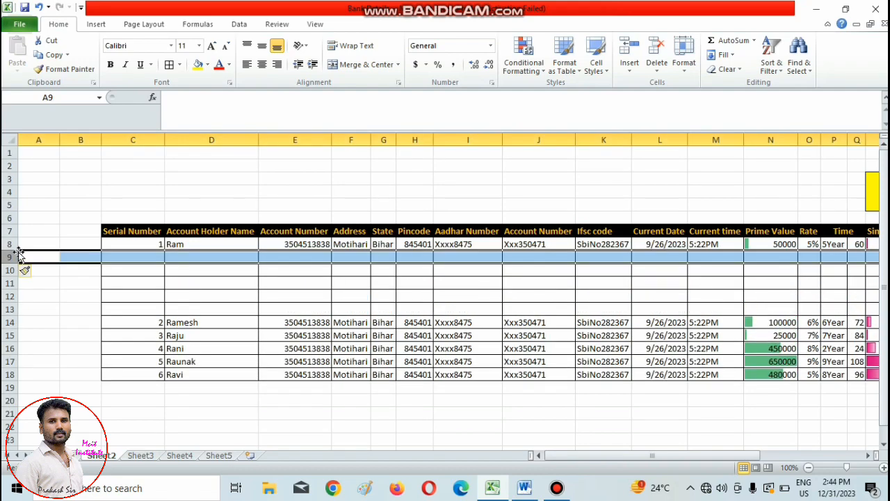
Undo the five row insertions in the account table on Sheet2.
{"action": "key", "text": "ctrl+z"}
{"action": "key", "text": "ctrl+z"}
{"action": "key", "text": "ctrl+z"}
{"action": "key", "text": "ctrl+z"}
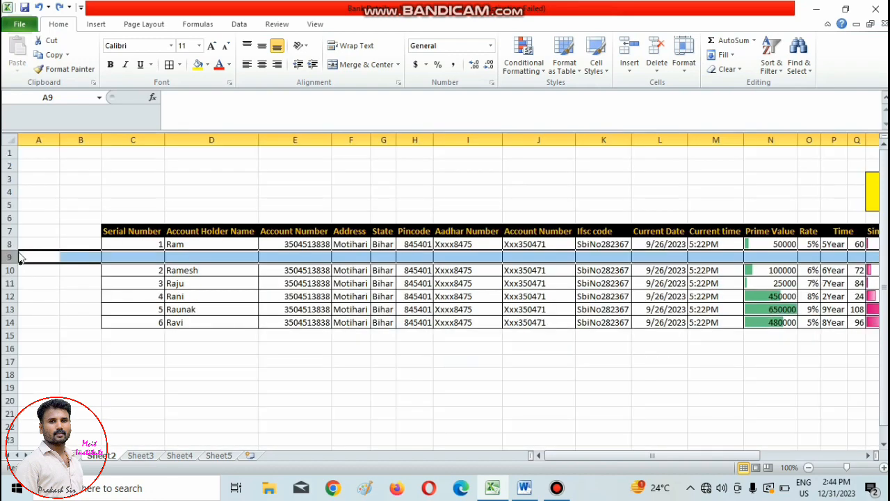
{"action": "key", "text": "ctrl+z"}
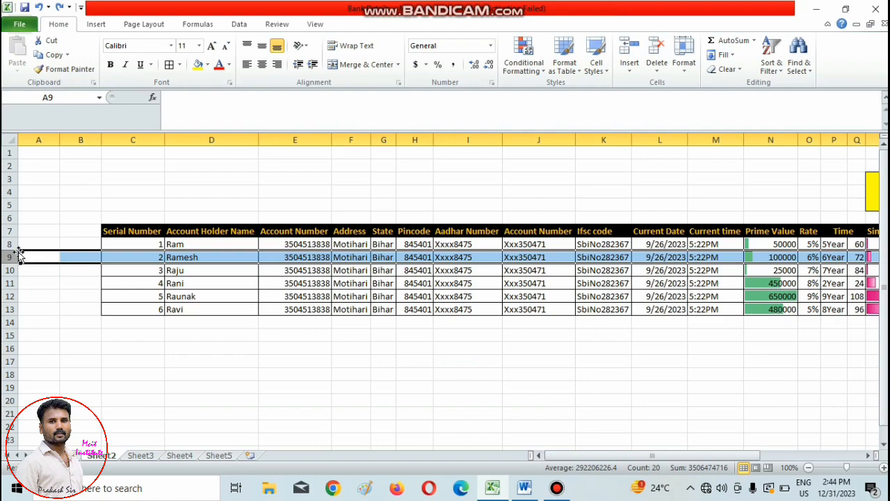
Fill cell D10 with yellow and repeat the same fill on cells H12 and K11.
{"action": "left_click", "coordinate": [183, 270]}
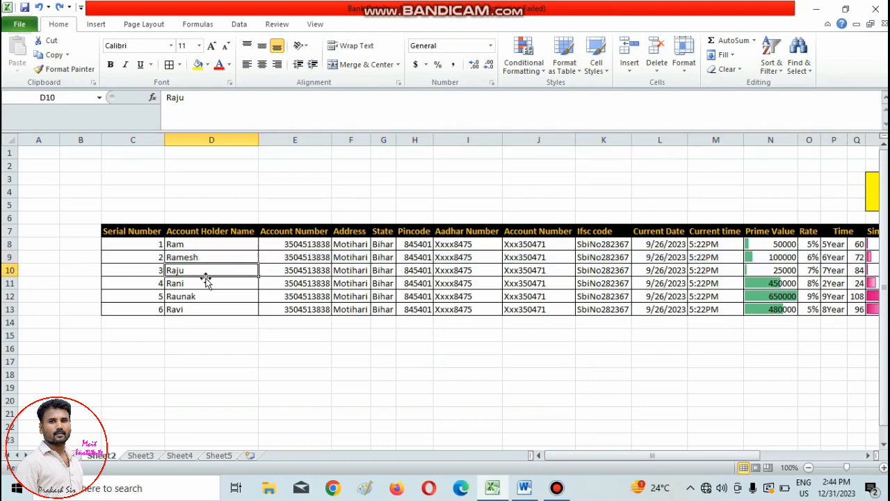
{"action": "left_click", "coordinate": [198, 64]}
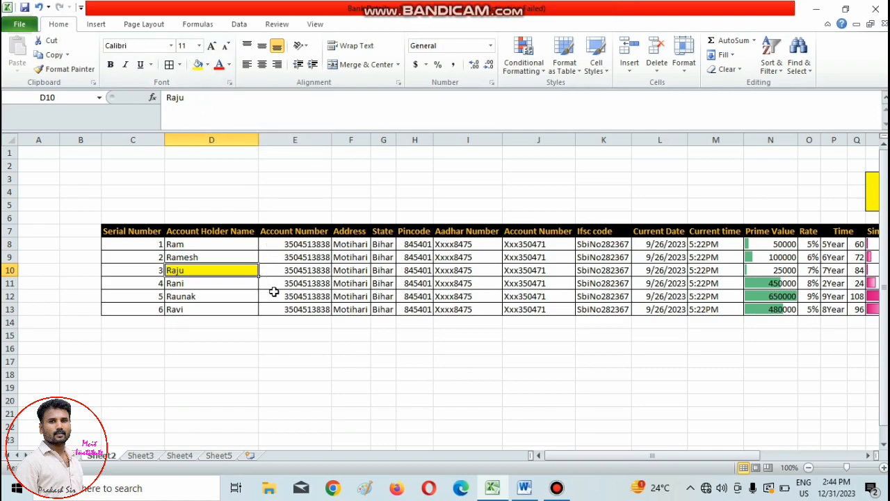
{"action": "left_click", "coordinate": [410, 294]}
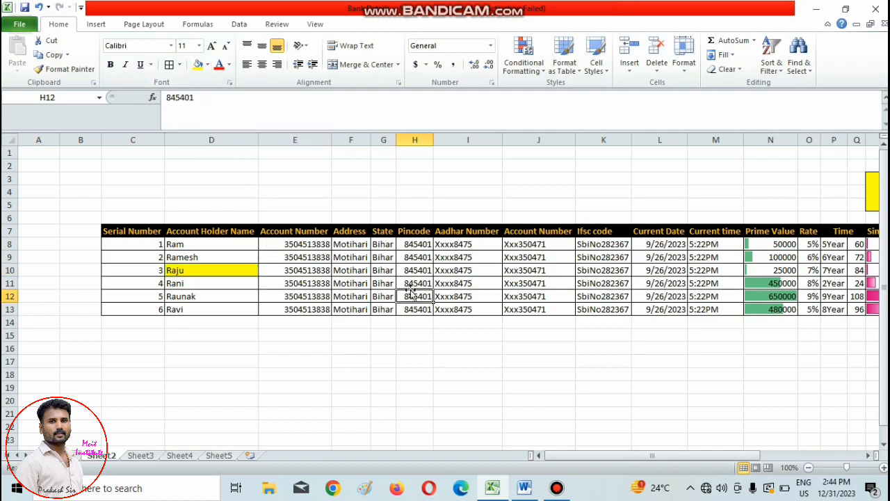
{"action": "left_click", "coordinate": [598, 283]}
{"action": "key", "text": "F4"}
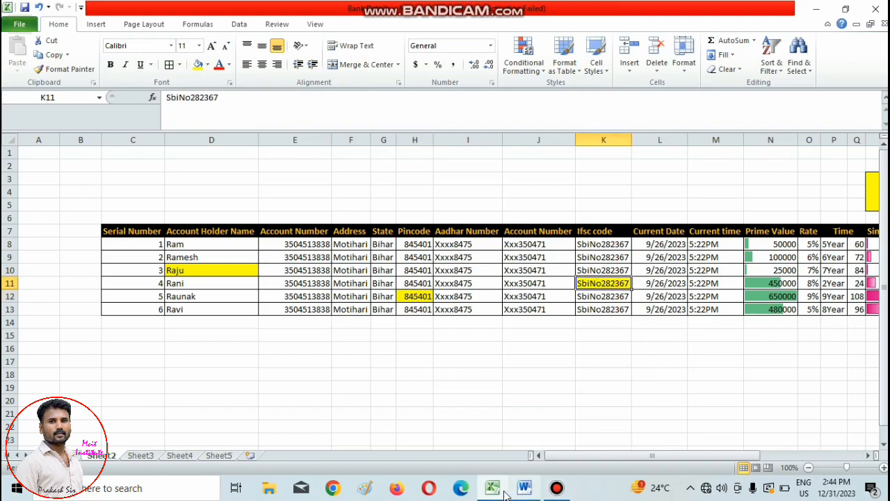
Check the chart entry in the Word list, and insert a default column chart of the marks table C4:F11 on Sheet3.
{"action": "left_click", "coordinate": [524, 487]}
{"action": "scroll", "coordinate": [415, 361], "scroll_direction": "down", "scroll_amount": 1}
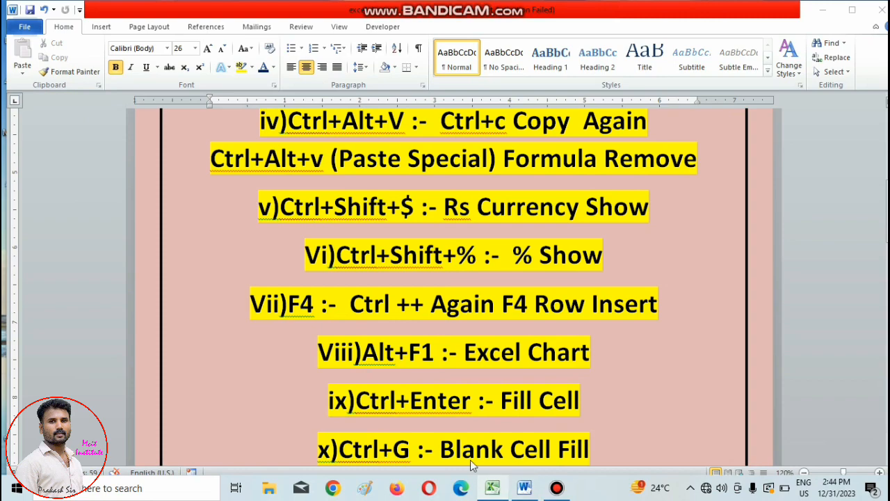
{"action": "left_click", "coordinate": [492, 488]}
{"action": "left_click", "coordinate": [144, 455]}
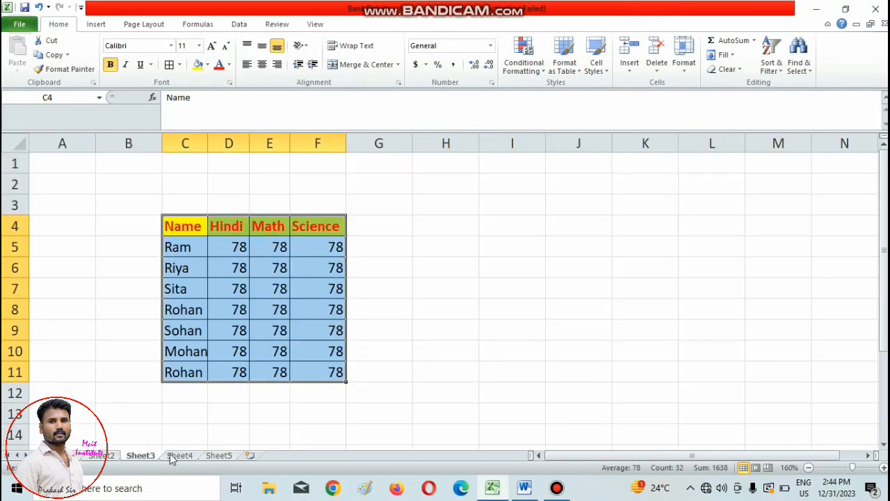
{"action": "left_click", "coordinate": [283, 271]}
{"action": "left_click_drag", "start_coordinate": [179, 227], "coordinate": [336, 373]}
{"action": "key", "text": "alt+F1"}
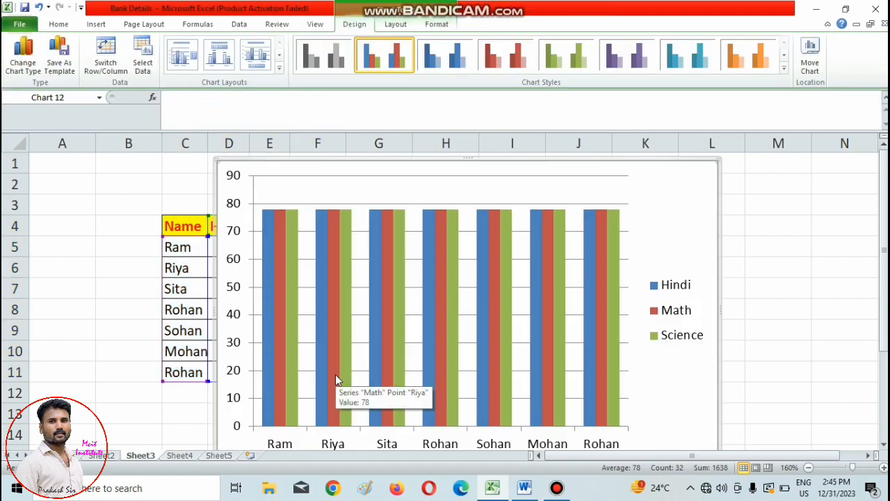
Undo the chart insertion on Sheet3 and check the fill cell entry in the Word shortcut list.
{"action": "scroll", "coordinate": [433, 341], "scroll_direction": "down", "scroll_amount": 1}
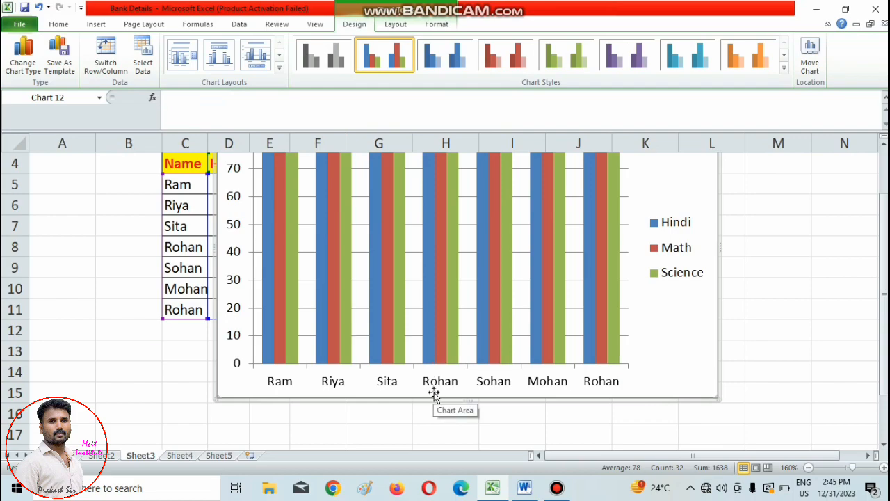
{"action": "key", "text": "ctrl+z"}
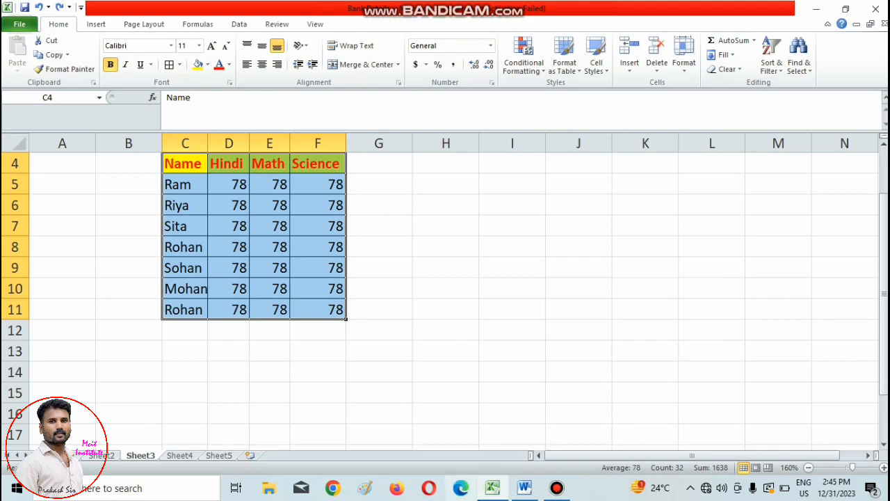
{"action": "left_click", "coordinate": [500, 489]}
{"action": "scroll", "coordinate": [449, 376], "scroll_direction": "down", "scroll_amount": 1}
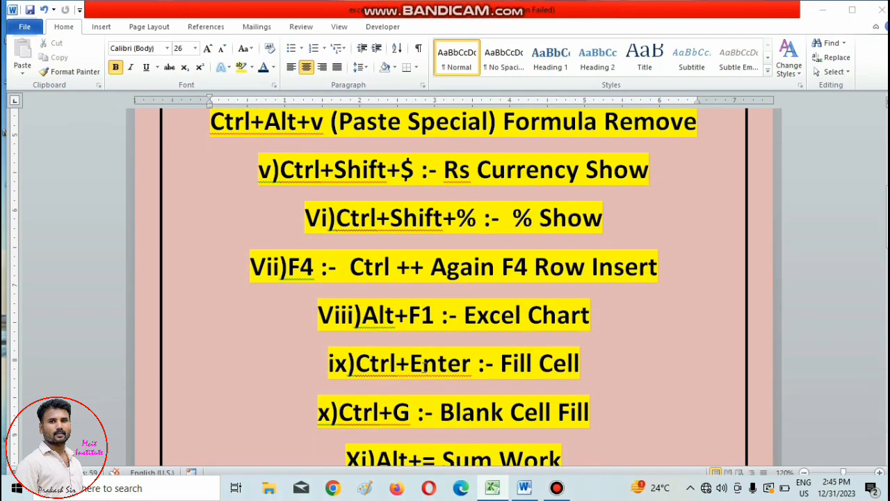
Return to the Excel workbook and fill the range H5:M16 on Sheet3 with 12 in a single entry.
{"action": "scroll", "coordinate": [407, 360], "scroll_direction": "down", "scroll_amount": 1}
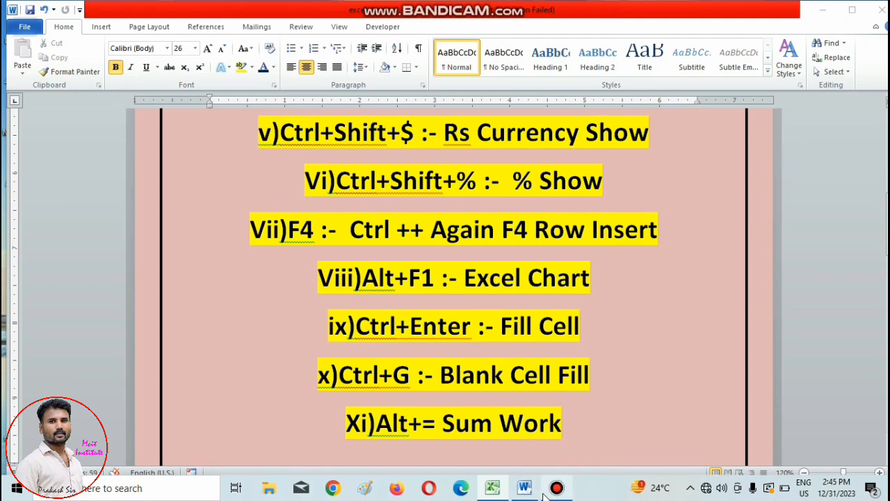
{"action": "left_click", "coordinate": [492, 488]}
{"action": "left_click_drag", "start_coordinate": [455, 191], "coordinate": [771, 410]}
{"action": "type", "text": "12"}
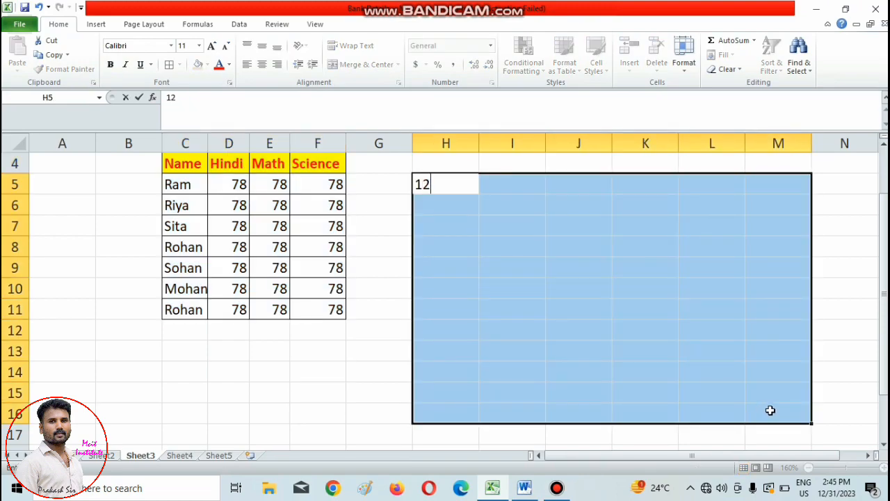
{"action": "key", "text": "ctrl+Return"}
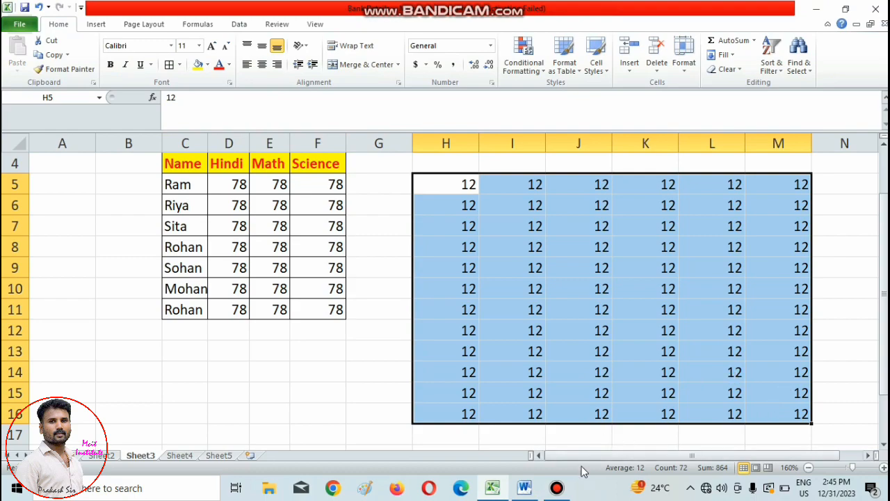
Check the blank cell fill entry in the Word shortcut list, and examine the blank cells of the attendance table on Excel's Sheet5.
{"action": "left_click", "coordinate": [529, 491]}
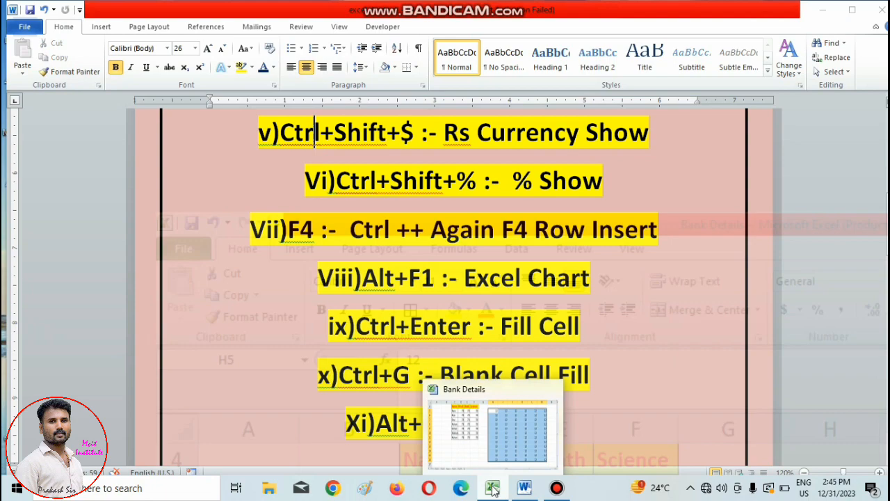
{"action": "left_click", "coordinate": [390, 352]}
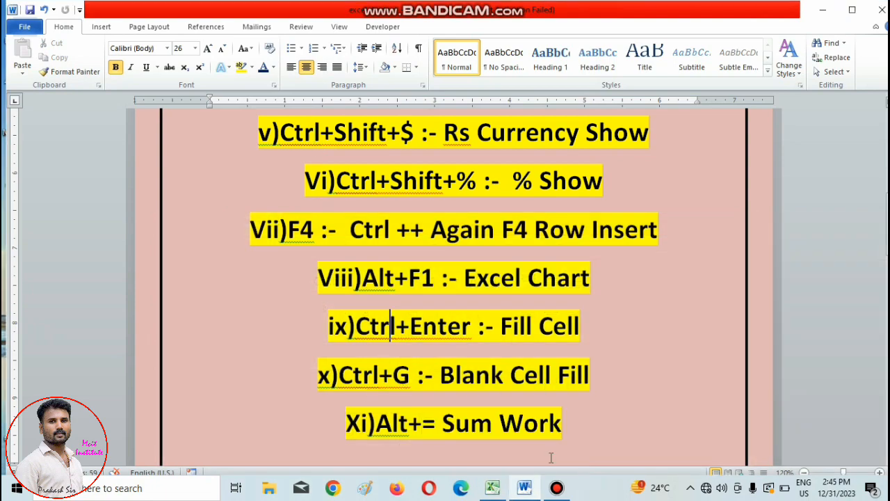
{"action": "key", "text": "alt+Tab"}
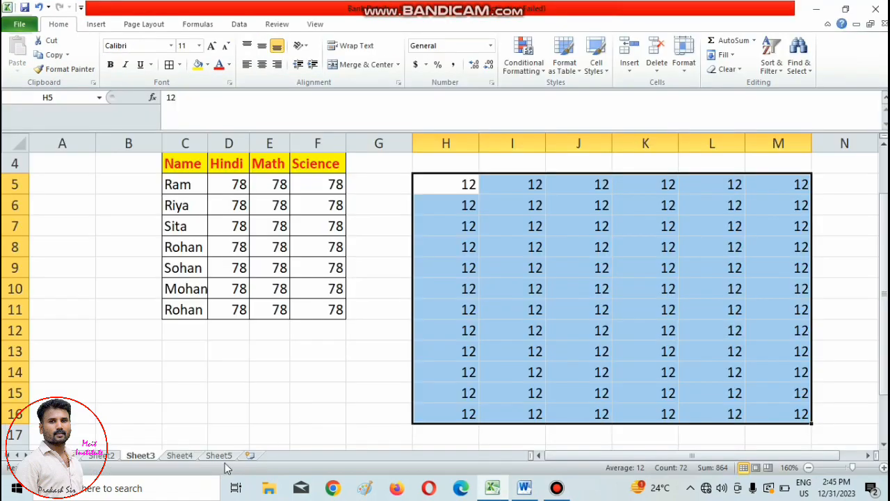
{"action": "left_click", "coordinate": [218, 455]}
{"action": "left_click", "coordinate": [334, 287]}
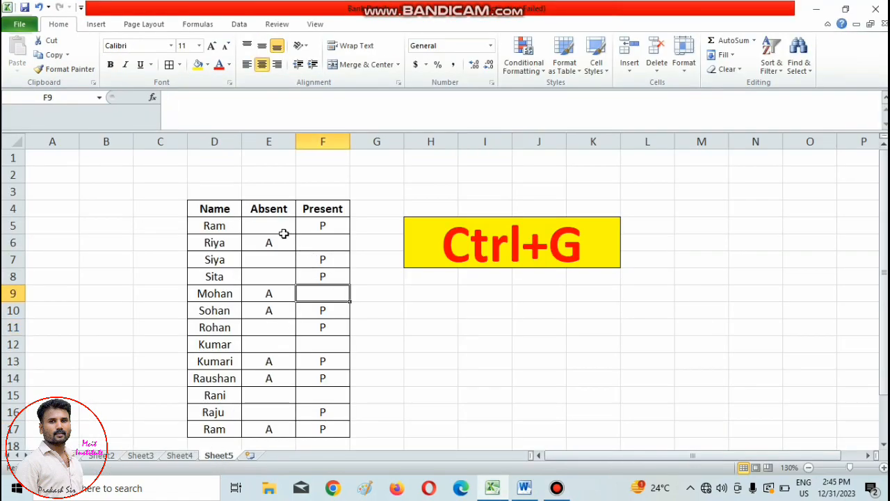
{"action": "left_click", "coordinate": [270, 224]}
{"action": "left_click", "coordinate": [267, 258]}
{"action": "left_click", "coordinate": [263, 278]}
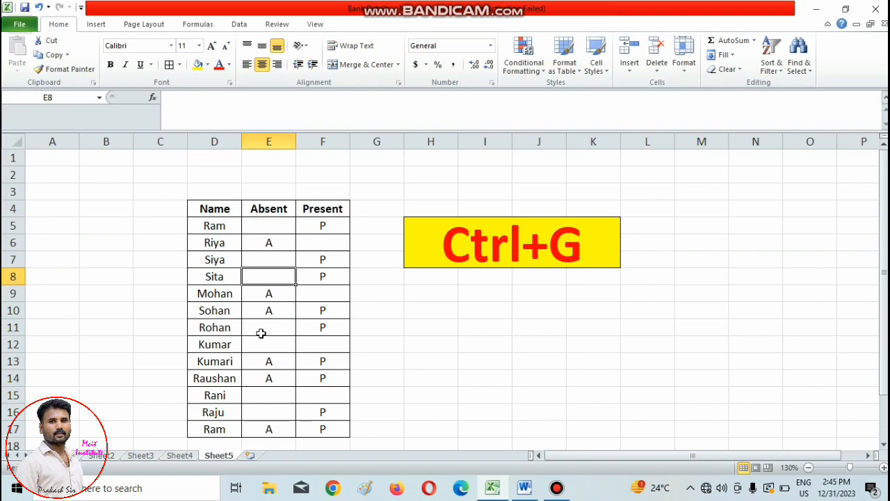
Select only the blank cells within E5:F17 using Go To Special, and fill them all with NA.
{"action": "left_click_drag", "start_coordinate": [272, 227], "coordinate": [330, 427]}
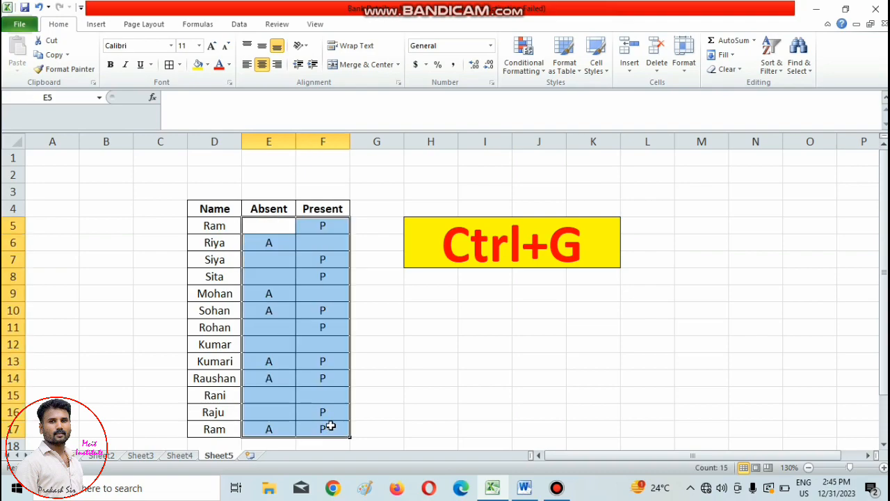
{"action": "key", "text": "ctrl+g"}
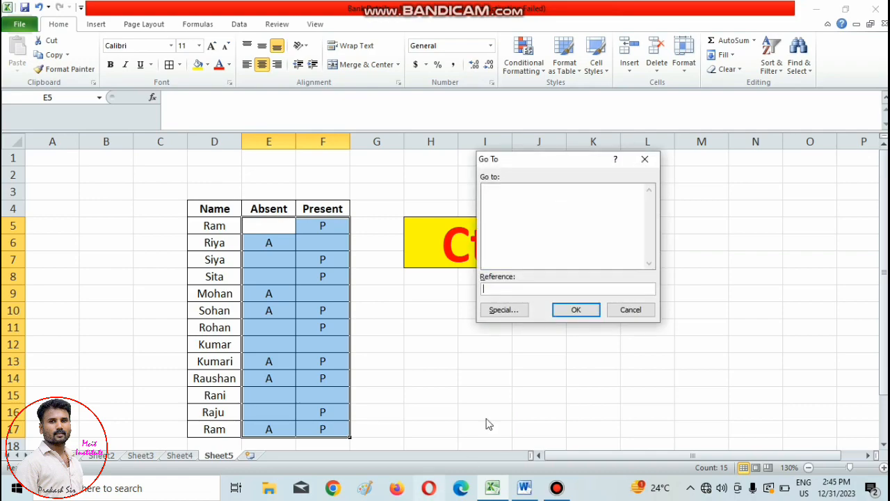
{"action": "left_click", "coordinate": [504, 310]}
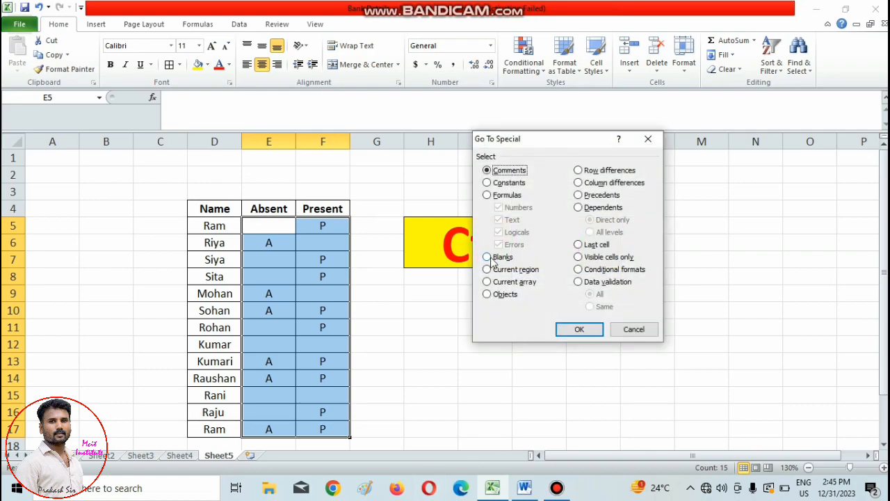
{"action": "left_click", "coordinate": [488, 258]}
{"action": "left_click", "coordinate": [578, 330]}
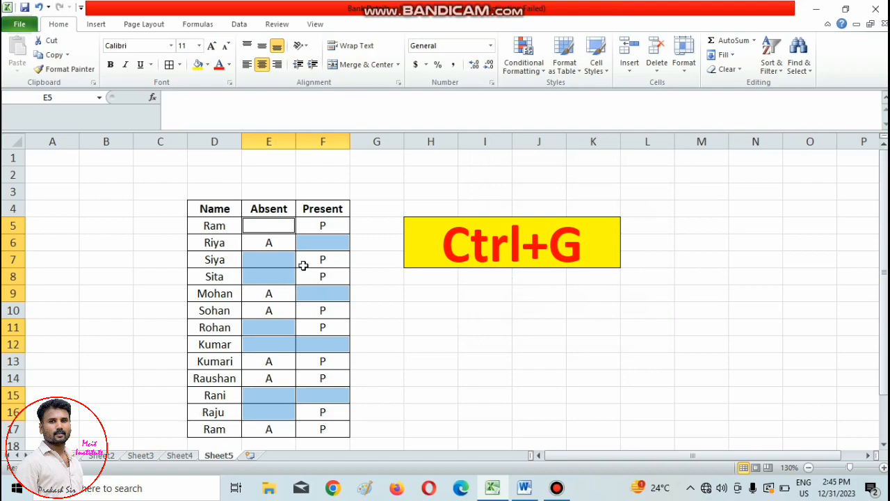
{"action": "type", "text": "N"}
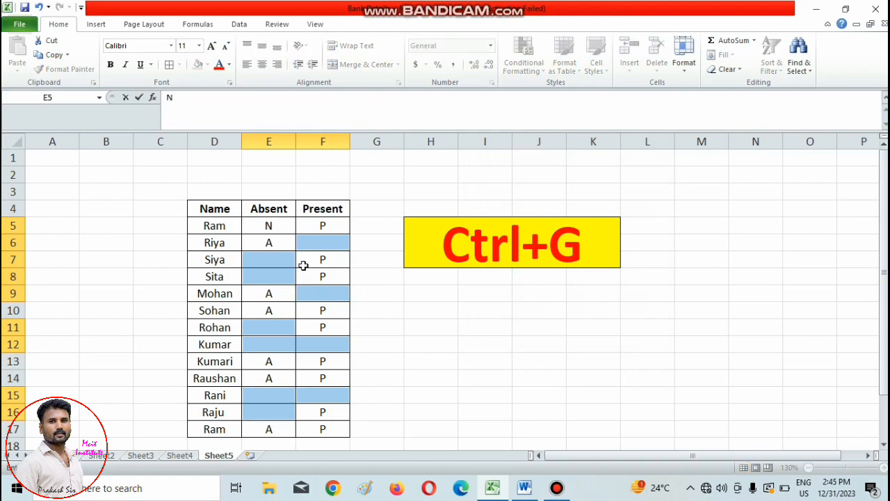
{"action": "type", "text": "A"}
{"action": "key", "text": "ctrl+Return"}
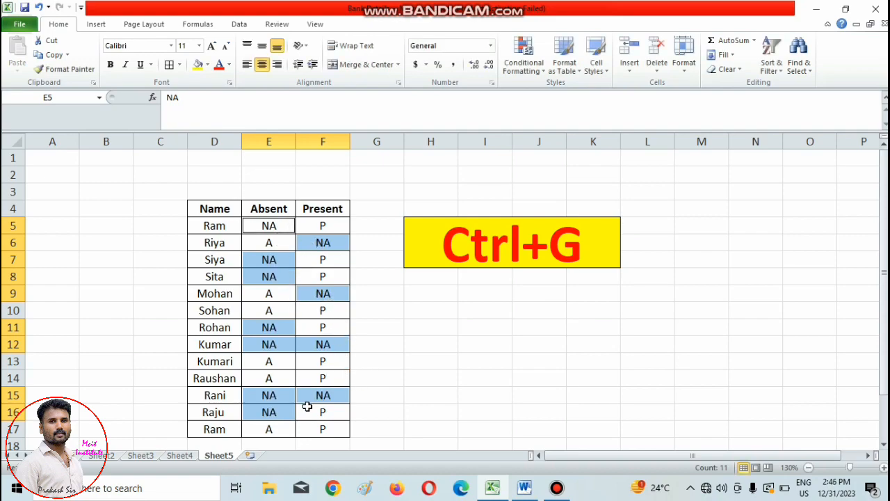
Check the sum entry in the Word list, and total the Science marks F5:F11 in cell F12 on Excel's Sheet3 with AutoSum.
{"action": "left_click", "coordinate": [492, 488]}
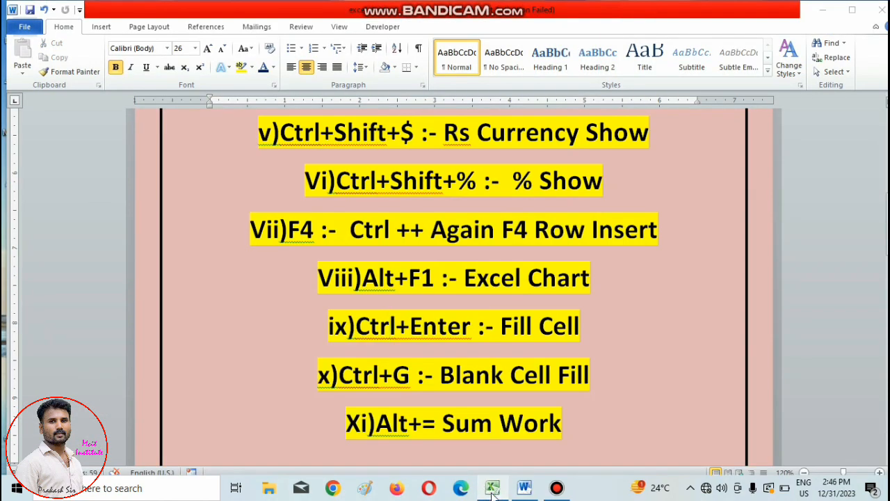
{"action": "left_click", "coordinate": [492, 489]}
{"action": "left_click", "coordinate": [139, 456]}
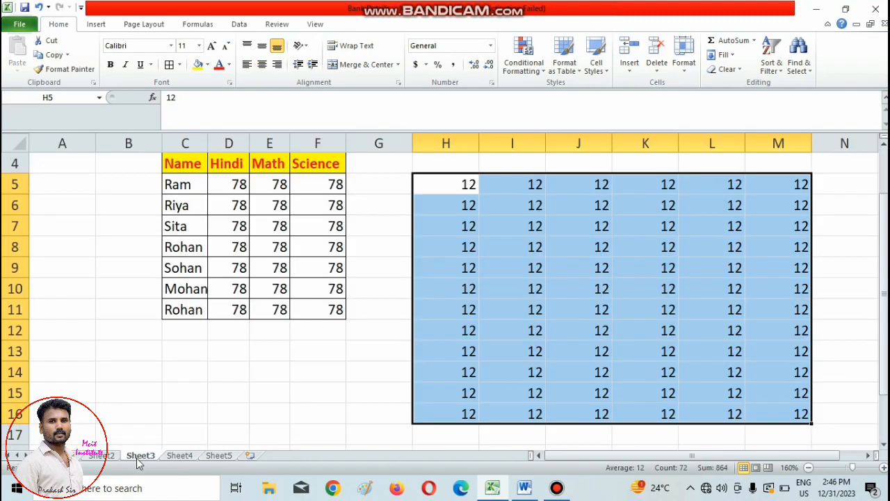
{"action": "left_click", "coordinate": [330, 333]}
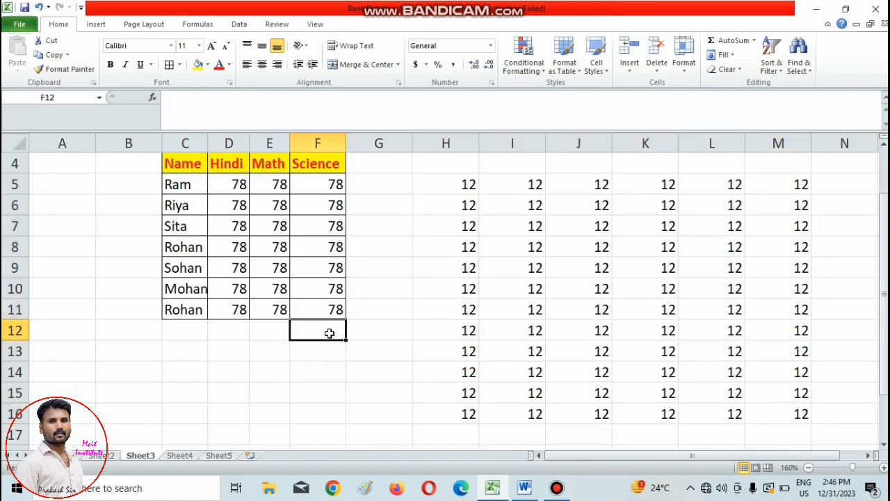
{"action": "key", "text": "alt+equal"}
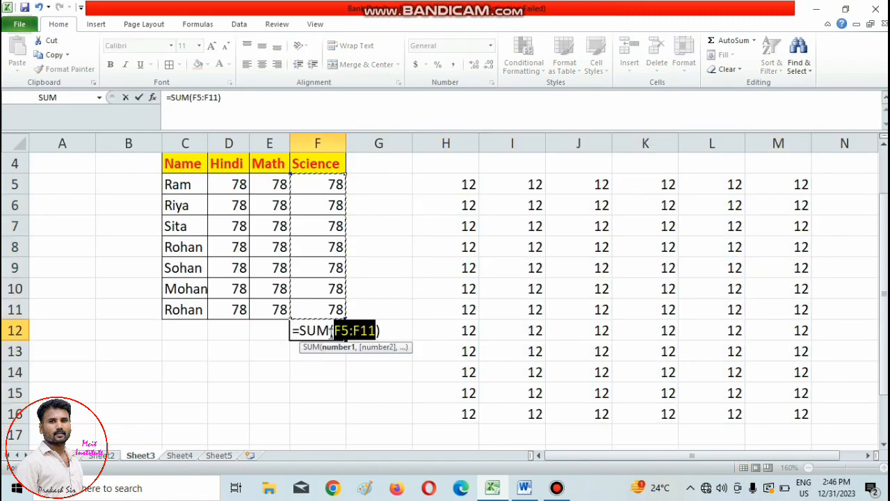
{"action": "key", "text": "Return"}
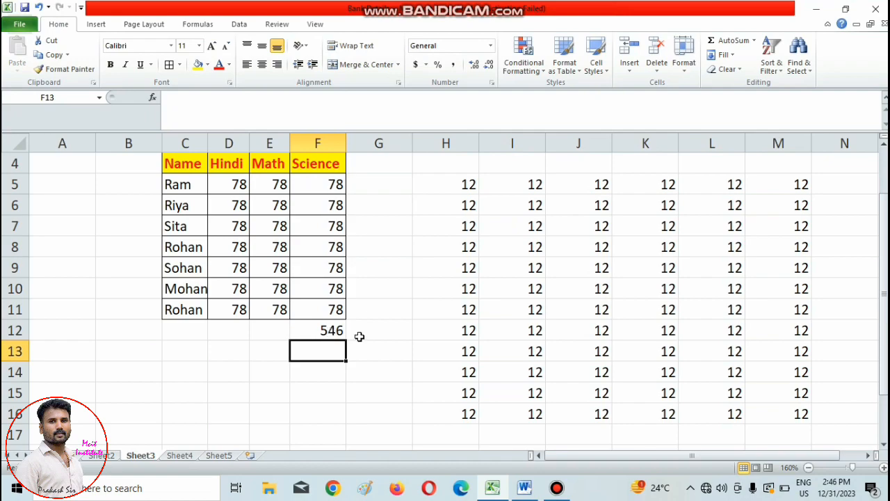
Switch to the Word document and review the Excel shortcut list from its title.
{"action": "left_click", "coordinate": [523, 490]}
{"action": "scroll", "coordinate": [453, 368], "scroll_direction": "up", "scroll_amount": 8}
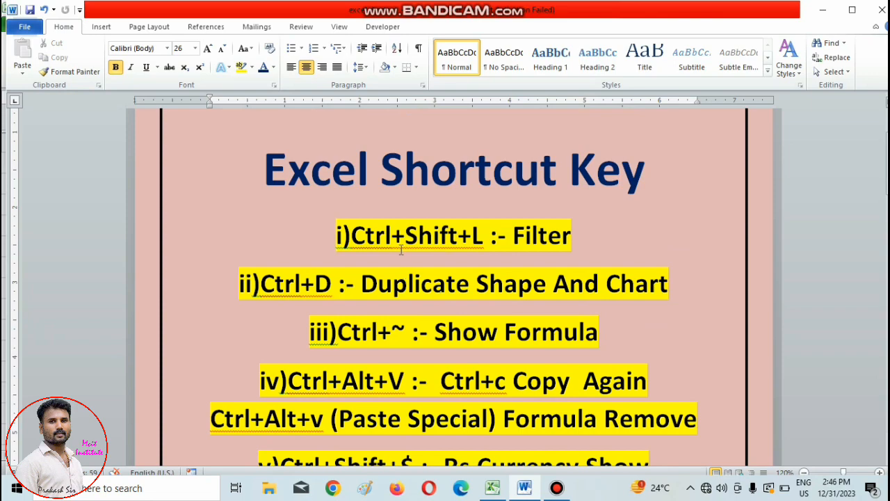
{"action": "scroll", "coordinate": [403, 253], "scroll_direction": "down", "scroll_amount": 1}
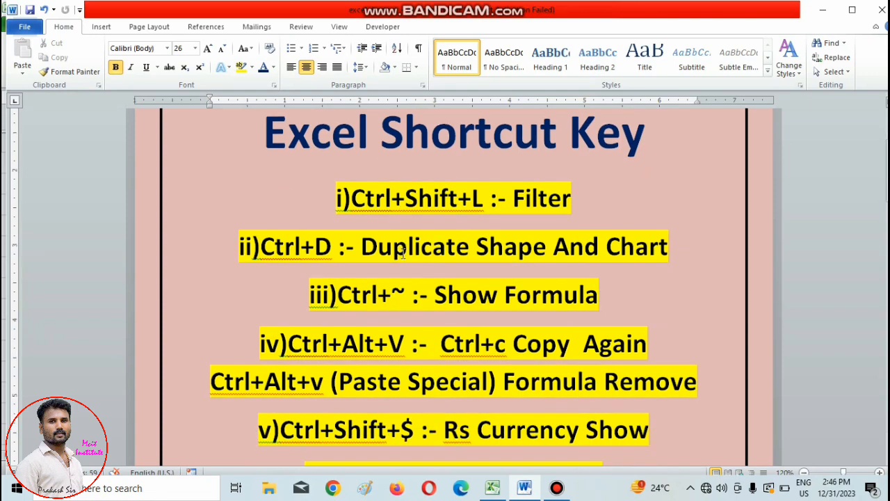